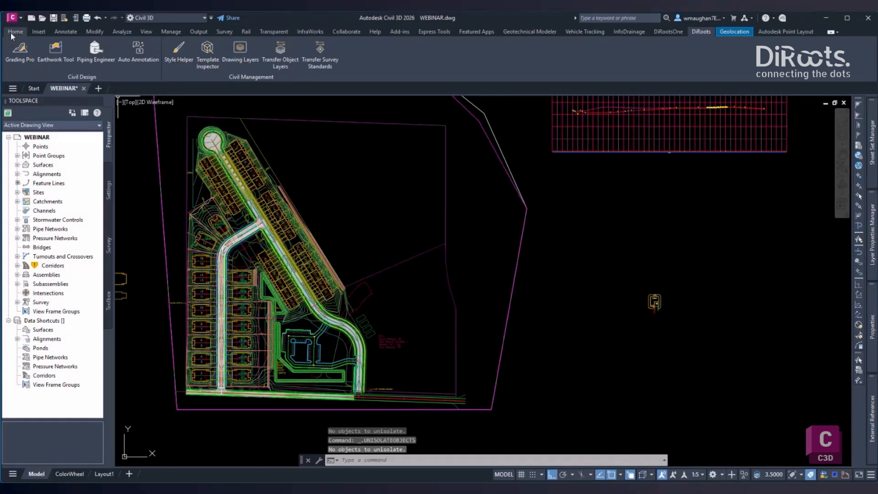
- Create a new TIN volume surface through the Volumes Dashboard and name it VOL-TIN
left_click(14, 33)
left_click(116, 32)
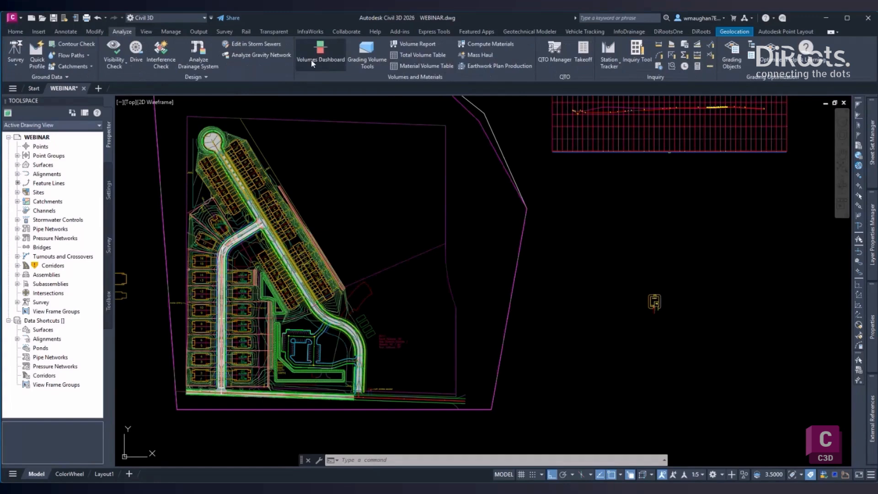
left_click(311, 59)
left_click(294, 155)
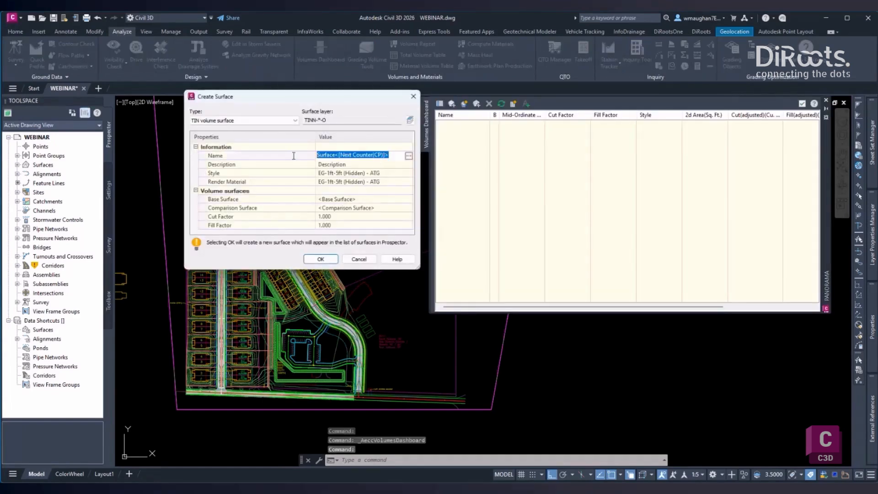
type("VOL-TIN")
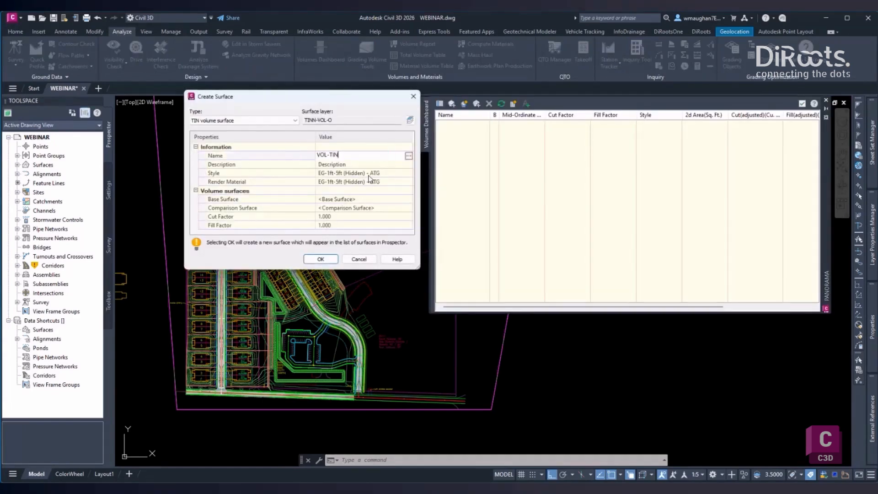
- Set the style of the new volume surface to _No Display
left_click(374, 175)
left_click(406, 173)
left_click(442, 147)
left_click(441, 155)
left_click(430, 162)
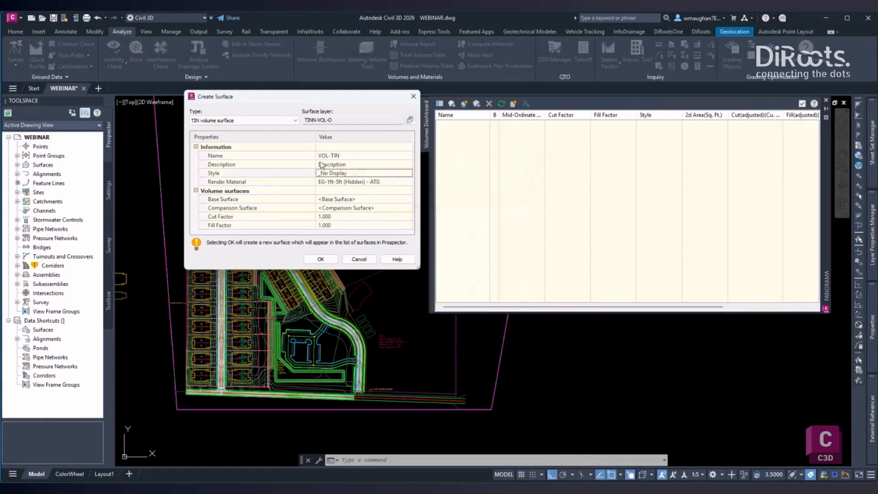
- Set EG as the base surface and PROPOSED as the comparison surface, and generate the volume surface
left_click(338, 200)
left_click(408, 199)
left_click(360, 227)
left_click(428, 313)
left_click(336, 210)
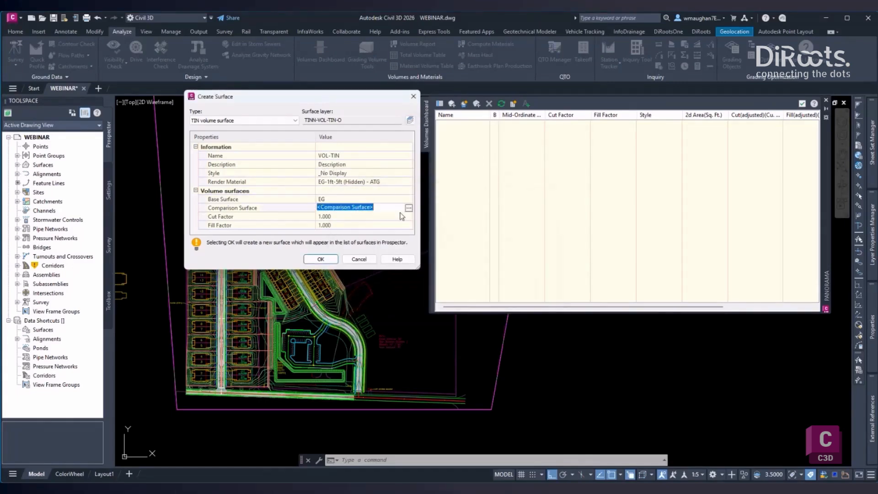
left_click(408, 208)
left_click(361, 234)
left_click(428, 314)
left_click(321, 259)
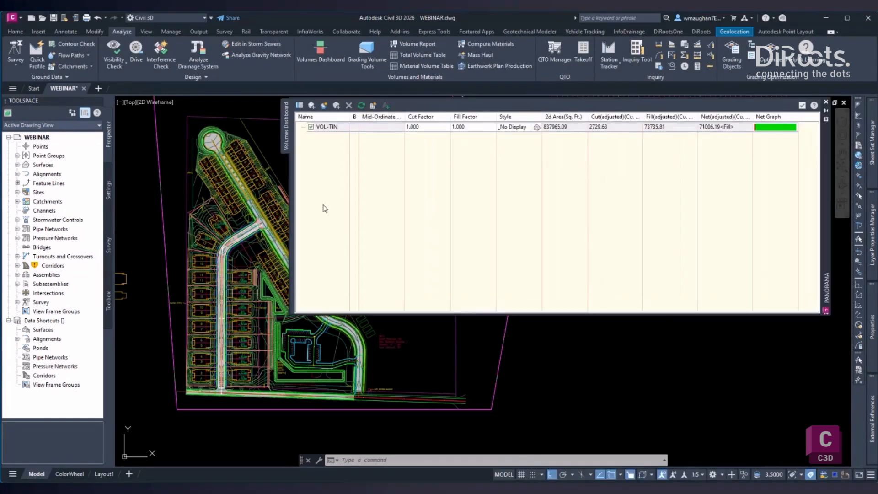
left_click(720, 128)
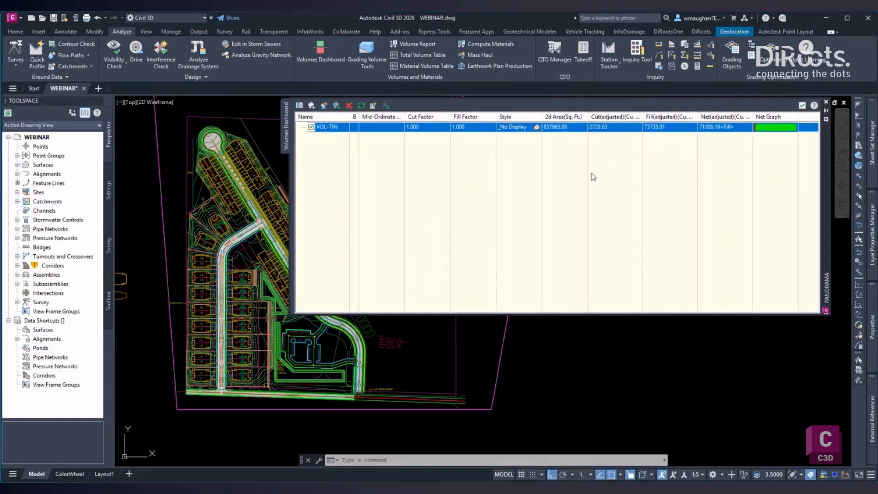
left_click(17, 165)
left_click(26, 174)
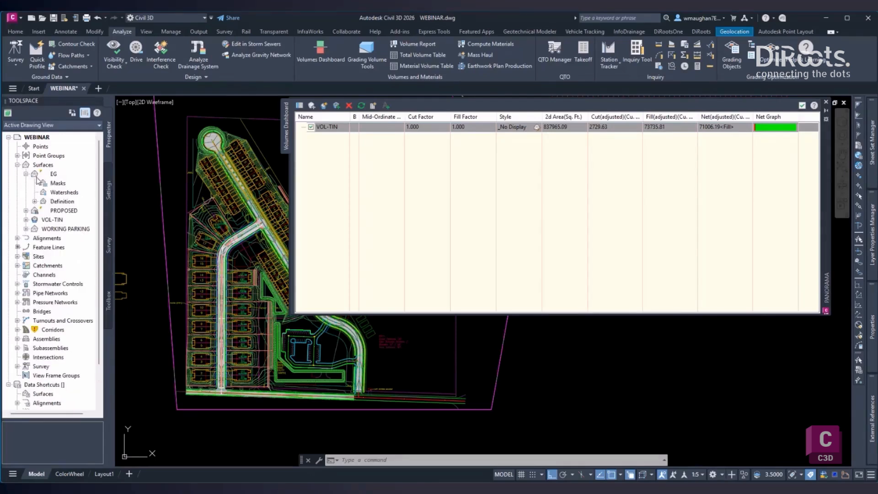
left_click(53, 177)
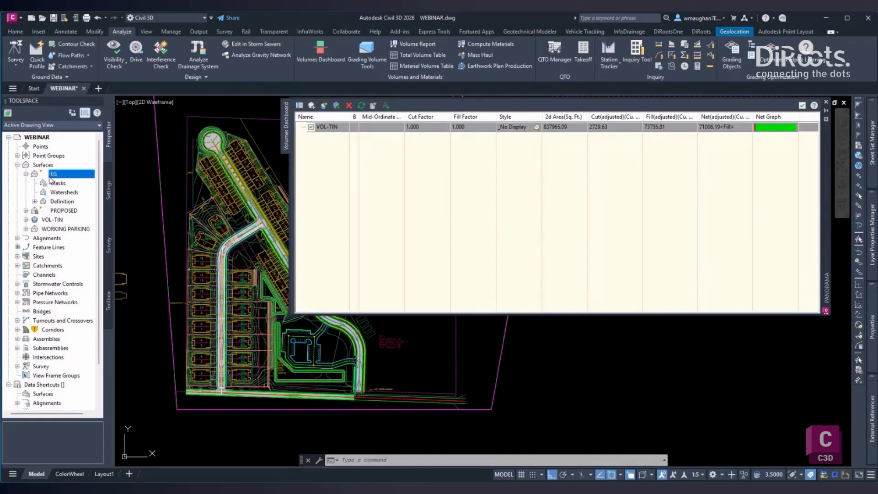
left_click(35, 201)
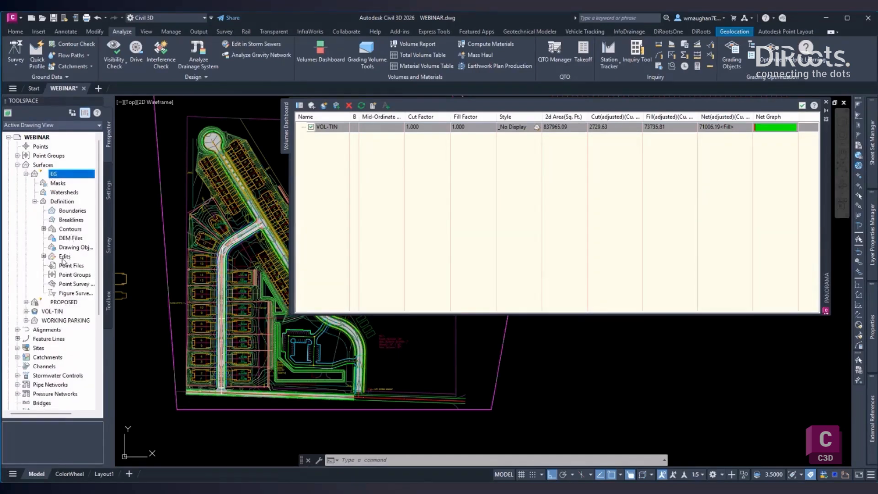
left_click(64, 258)
right_click(64, 258)
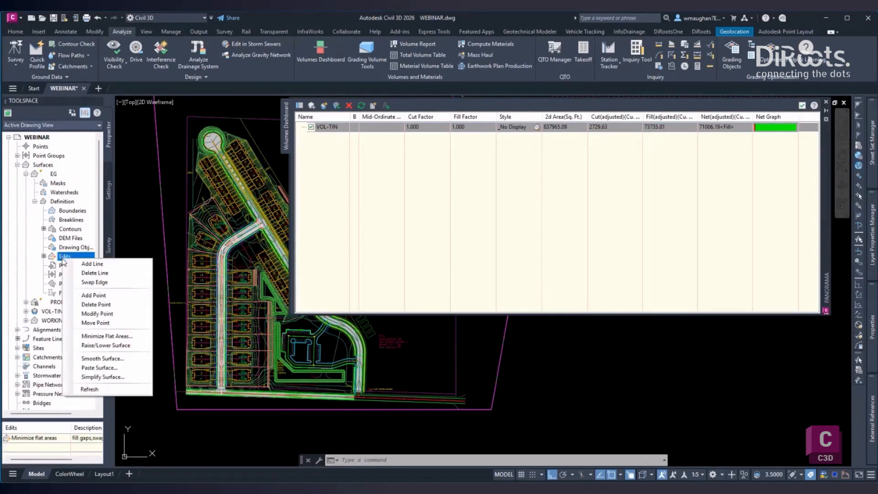
left_click(105, 345)
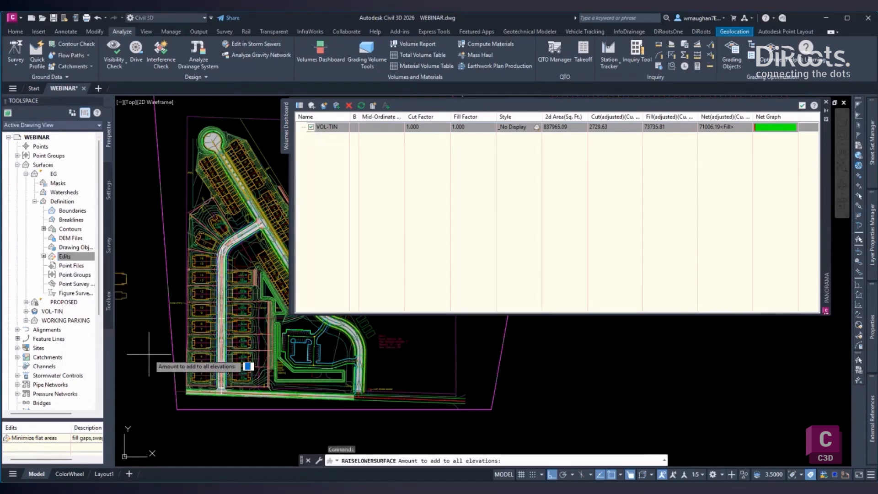
key("Escape")
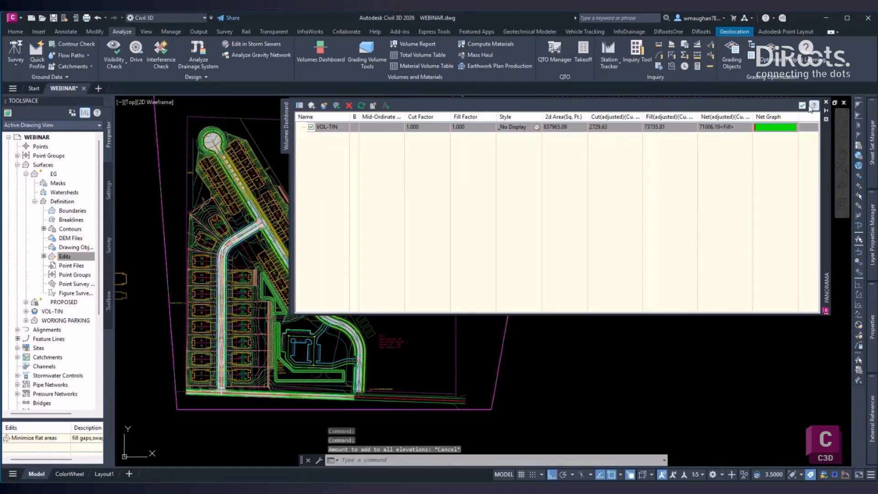
- Close the Volumes Dashboard and open the DiRoots Earthwork Tool
left_click(826, 102)
left_click(10, 30)
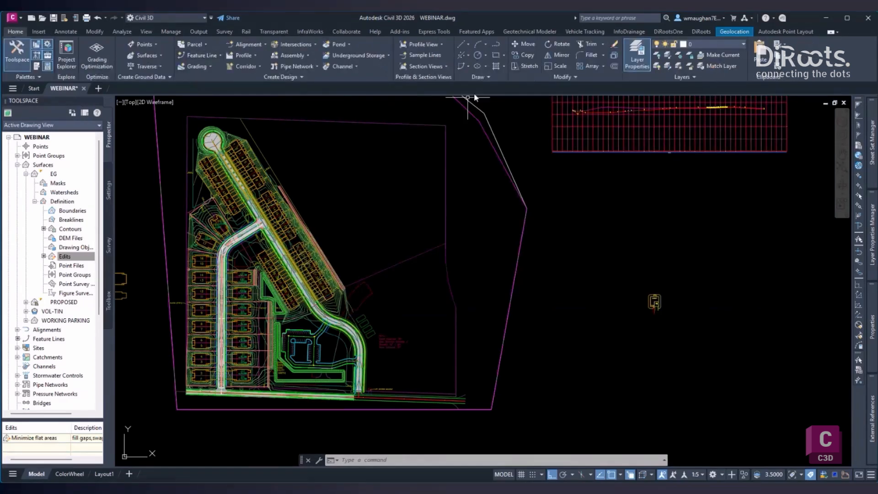
left_click(704, 33)
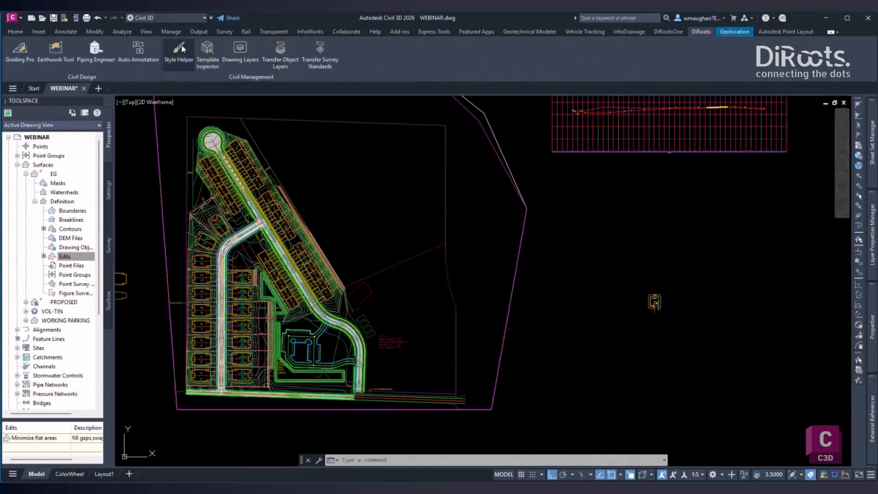
left_click(54, 51)
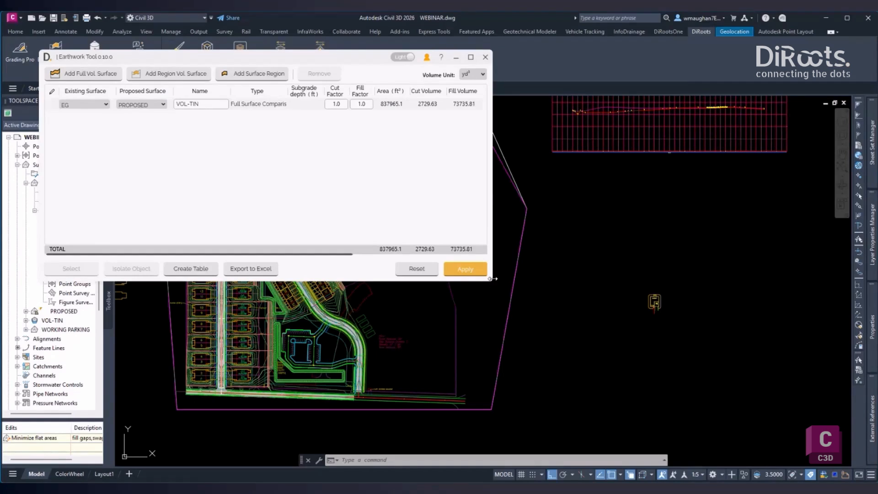
- Widen the Earthwork Tool window and set the stripping depth of VOL-TIN to 0.5 ft
left_click_drag(493, 278, 769, 278)
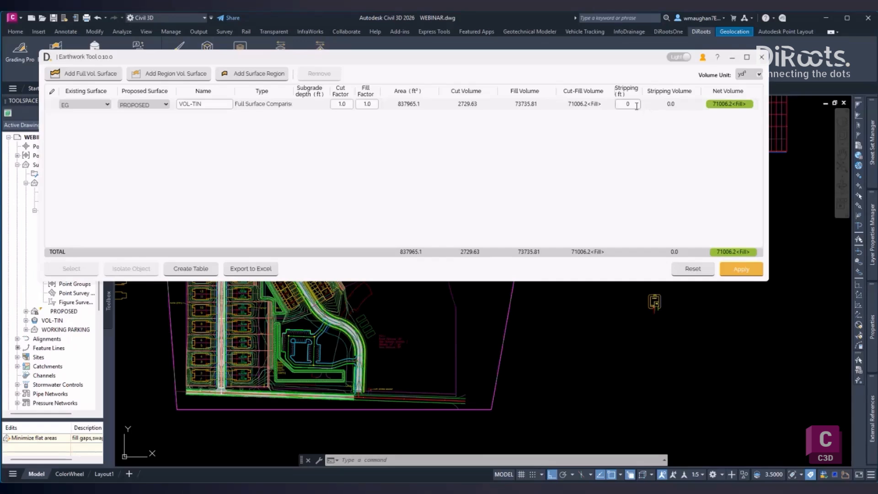
left_click_drag(633, 104, 602, 105)
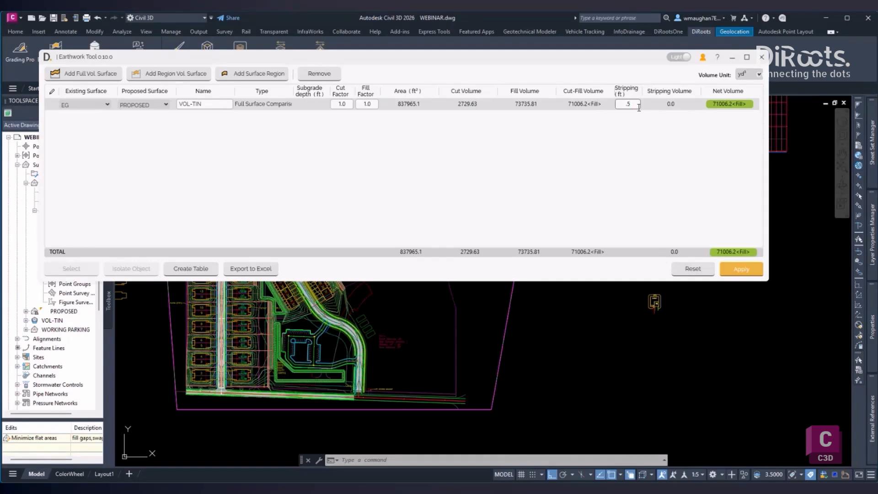
left_click(237, 107)
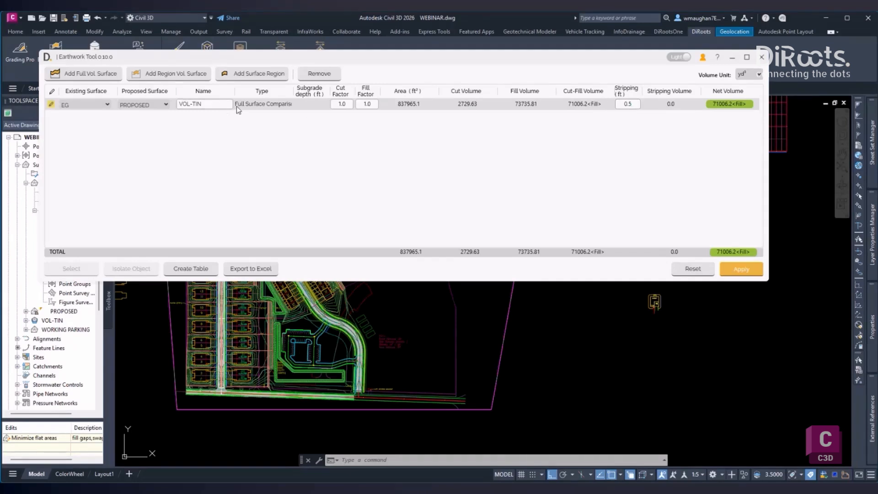
- Add a region volume surface comparing EG with PROPOSED and name it FOR REGIONS
left_click(168, 77)
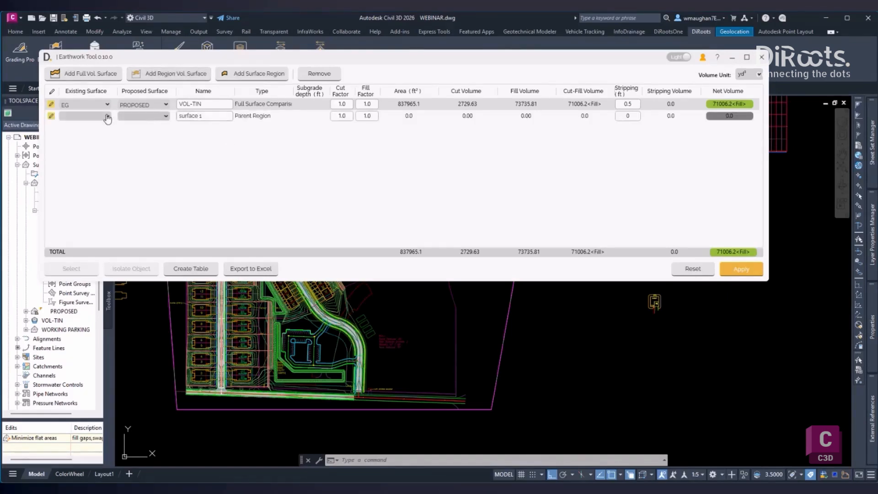
left_click(92, 116)
left_click(81, 129)
left_click(143, 116)
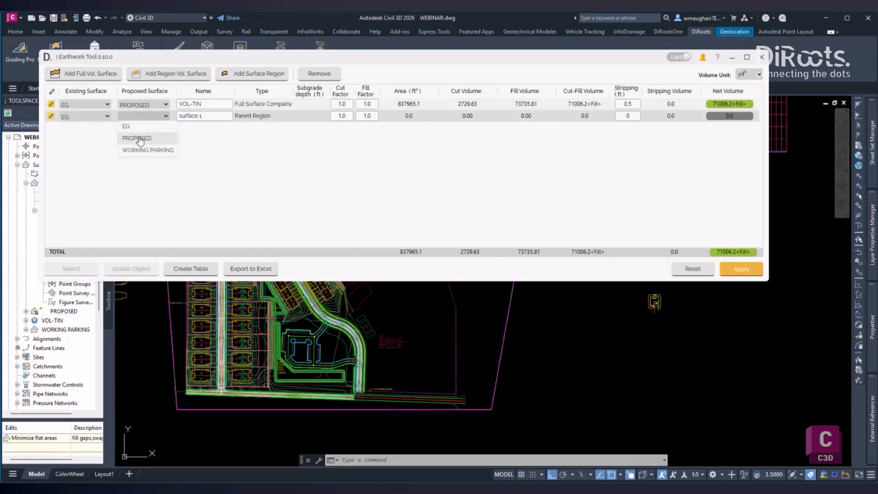
left_click(140, 137)
triple_click(203, 117)
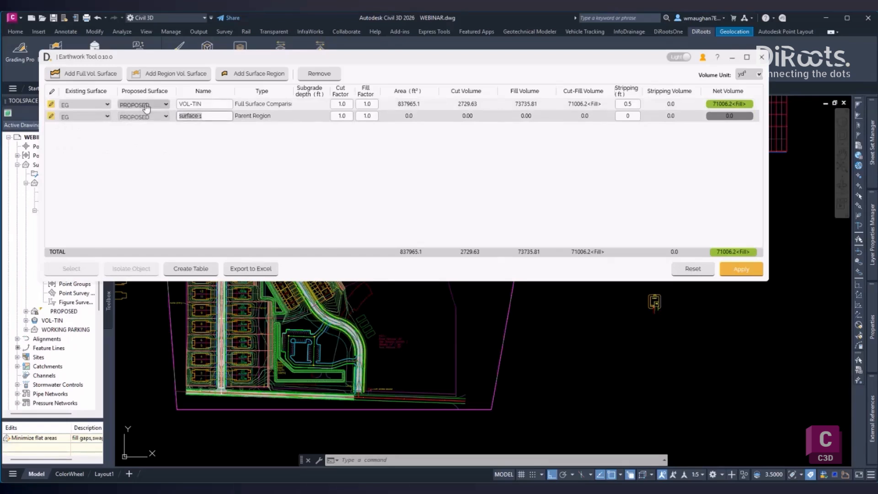
type("FOR REGIONS")
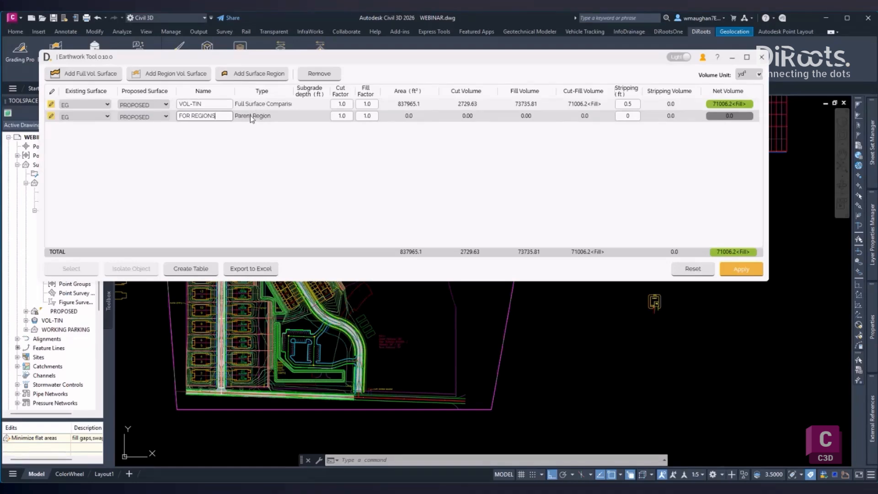
- Add a surface region under FOR REGIONS, using the closed road boundary near the junction as its outline
left_click(259, 73)
scroll(235, 212, "up", 4)
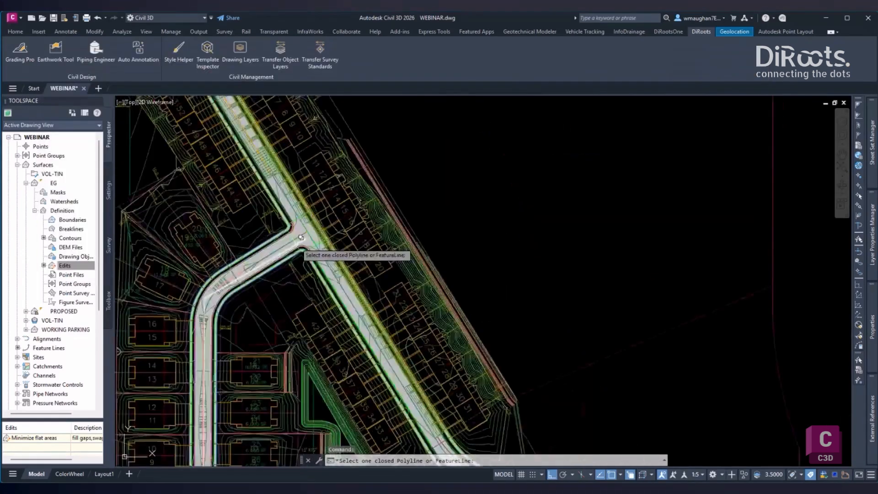
scroll(295, 243, "up", 4)
left_click(286, 230)
left_click(321, 267)
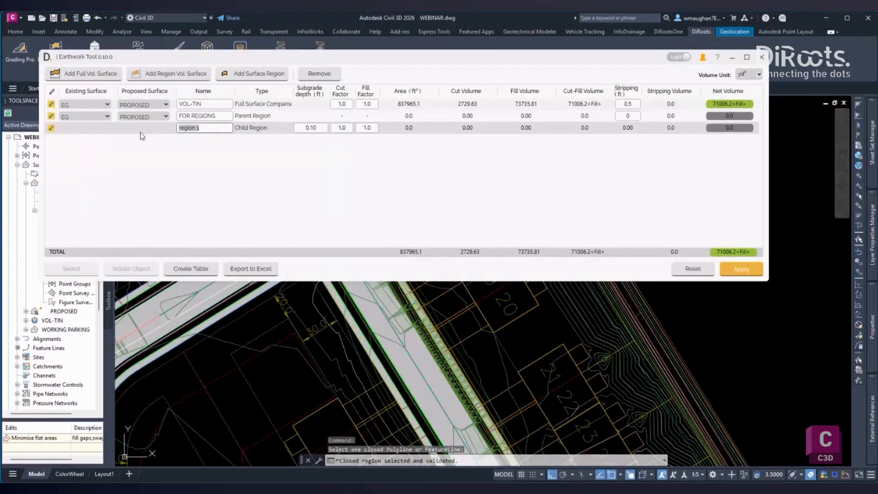
- Name the child region HD and set its subgrade depth to 2 ft
type("HD")
left_click(317, 128)
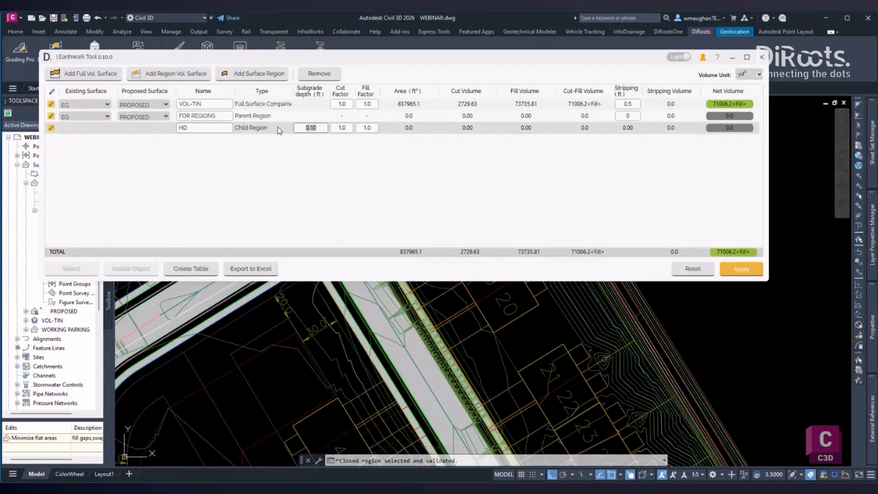
type("2")
left_click(293, 165)
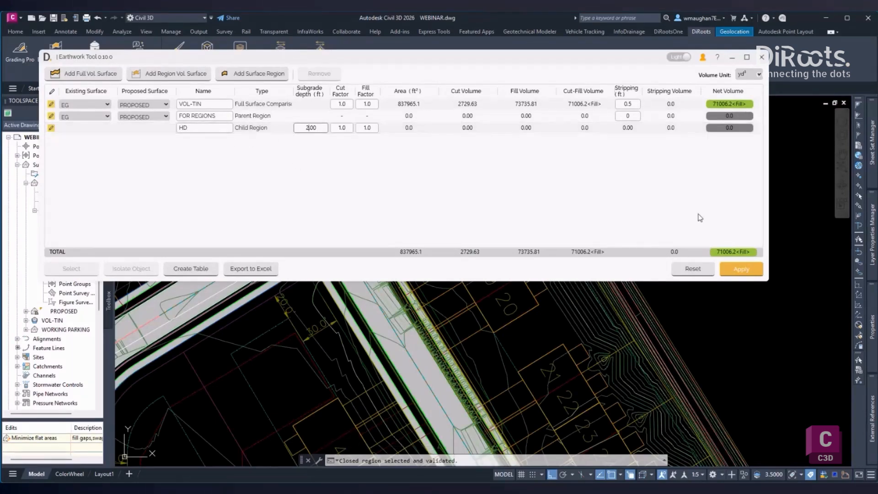
- Apply the pending volume surfaces and stripping, and close the Earthwork Tool
left_click(736, 269)
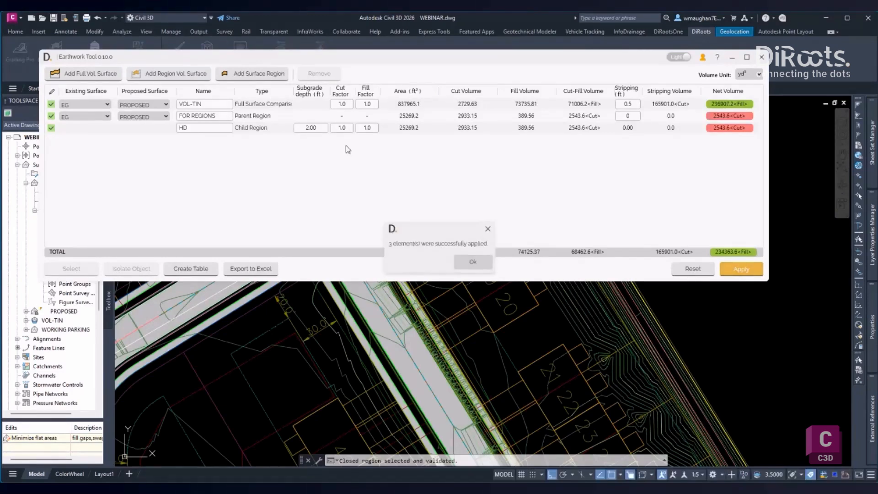
left_click(472, 261)
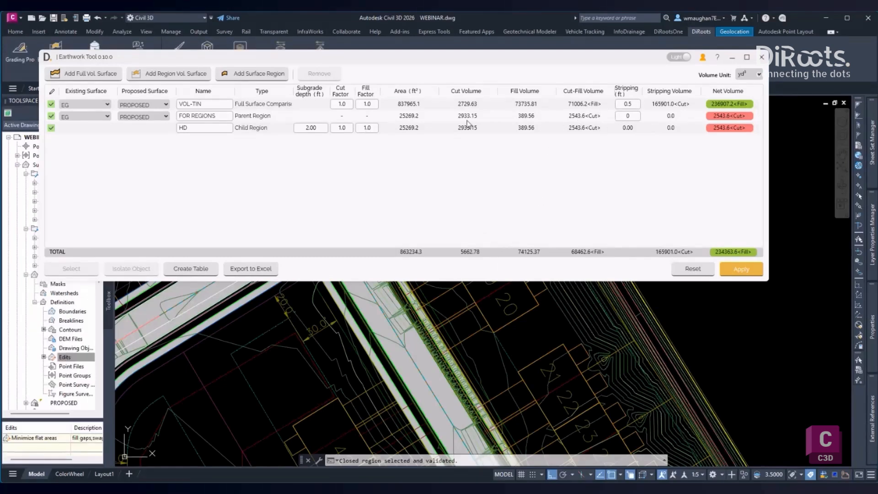
left_click(221, 117)
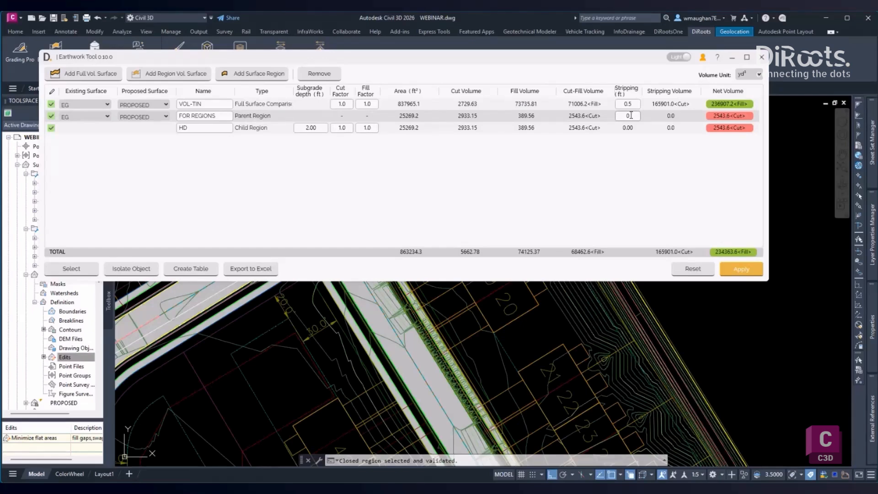
left_click(762, 57)
- Start a polyline on the assembly with sidewalks on both sides, tracing from the left sidewalk's outer top corner around its underside to its inner top corner
scroll(658, 237, "down", 3)
scroll(658, 237, "down", 4)
middle_click_drag(658, 237, 558, 249)
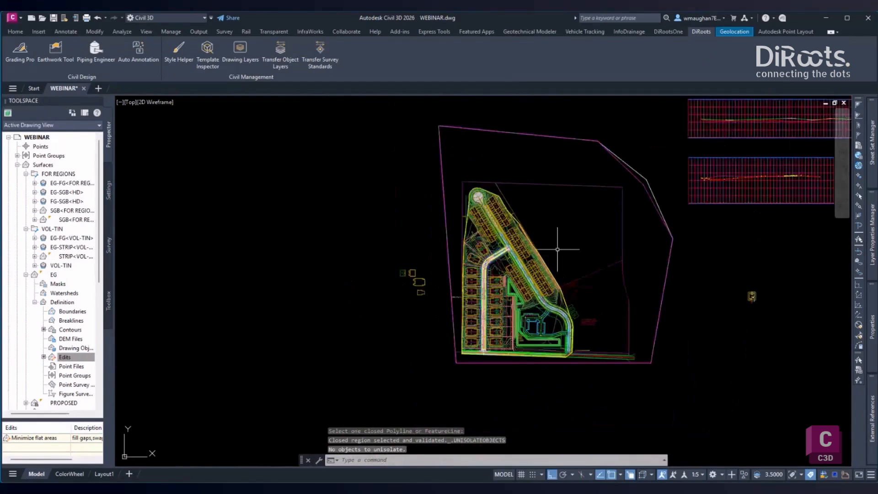
scroll(750, 292, "up", 6)
middle_click_drag(750, 292, 577, 189)
scroll(556, 259, "up", 7)
middle_click_drag(539, 261, 489, 252)
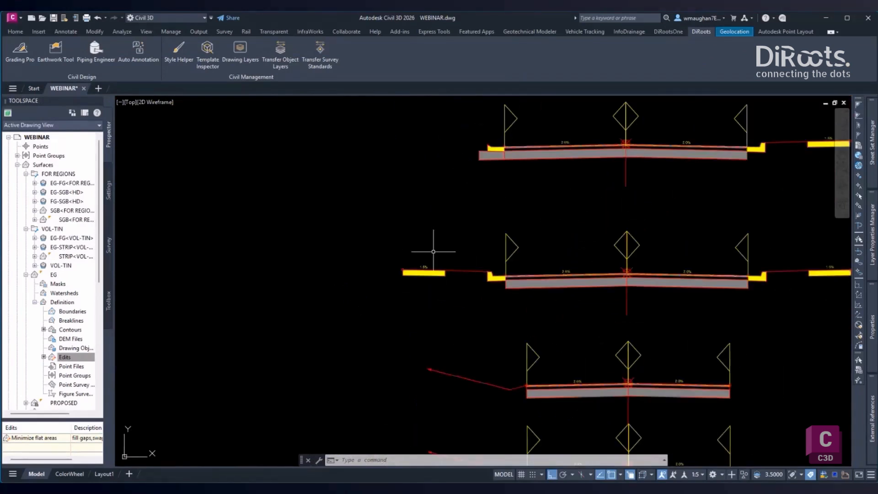
type("pline")
key("Return")
scroll(405, 255, "up", 5)
left_click(382, 280)
scroll(379, 302, "down", 7)
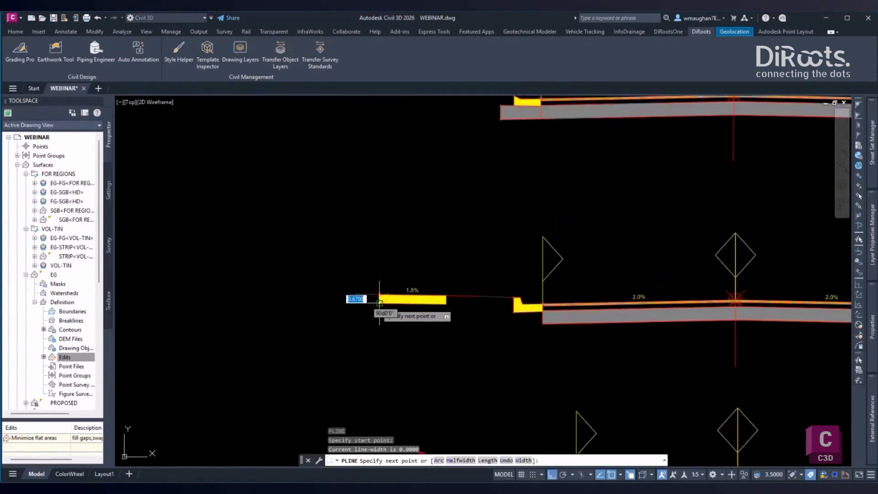
left_click(379, 302)
scroll(403, 302, "up", 3)
left_click(432, 305)
left_click(433, 297)
- Extend the subgrade polyline to the left curb's back, around its underside and down to the gravel base's lower left corner
left_click(499, 298)
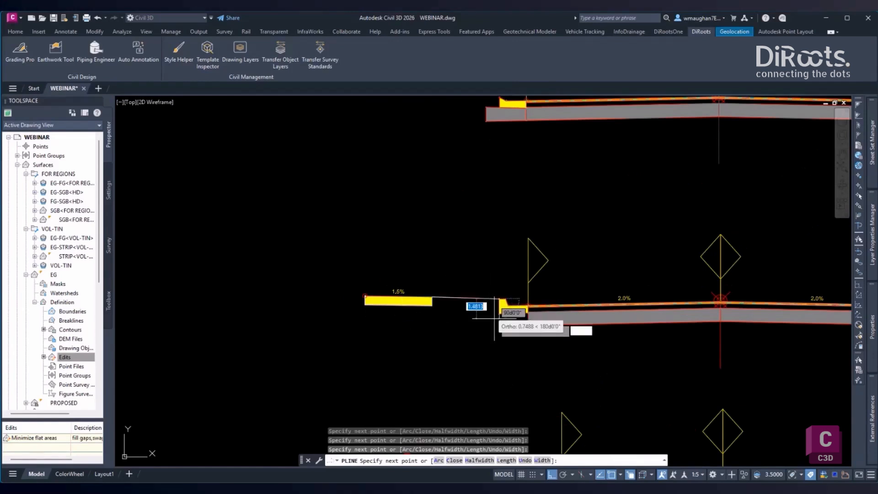
left_click(500, 314)
left_click(528, 314)
left_click(528, 325)
- Continue the subgrade polyline straight across the gravel base's lower right corner and around the underside of the right curb
scroll(720, 332, "down", 2)
middle_click_drag(720, 333, 325, 304)
scroll(431, 310, "up", 2)
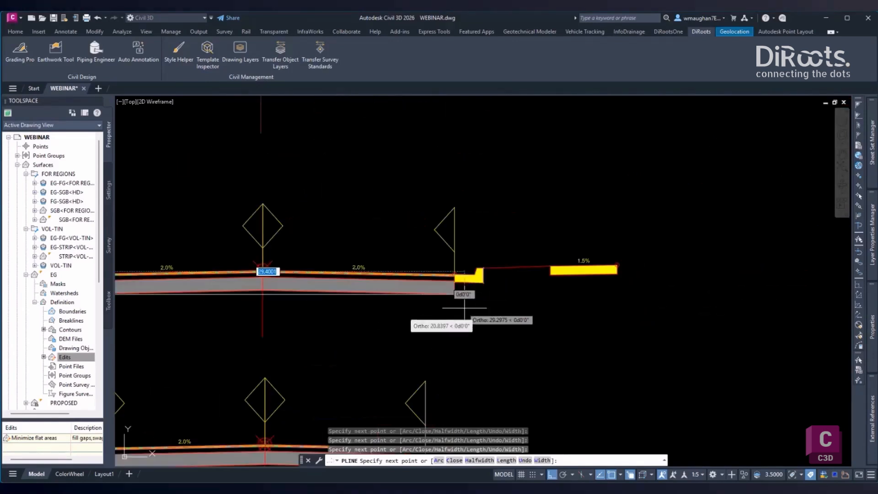
left_click(454, 295)
left_click(454, 283)
left_click(483, 283)
left_click(483, 268)
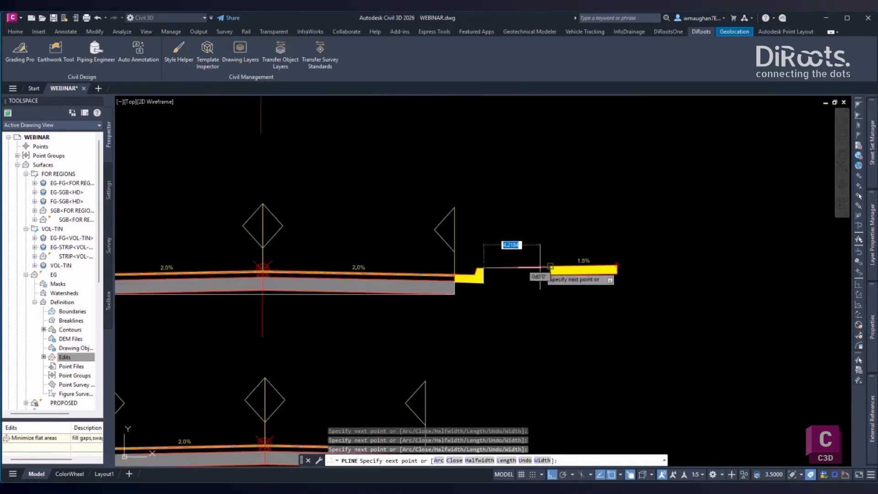
- Trace around the underside of the right sidewalk to its outer top corner and finish the subgrade polyline
left_click(550, 266)
left_click(550, 273)
left_click(617, 274)
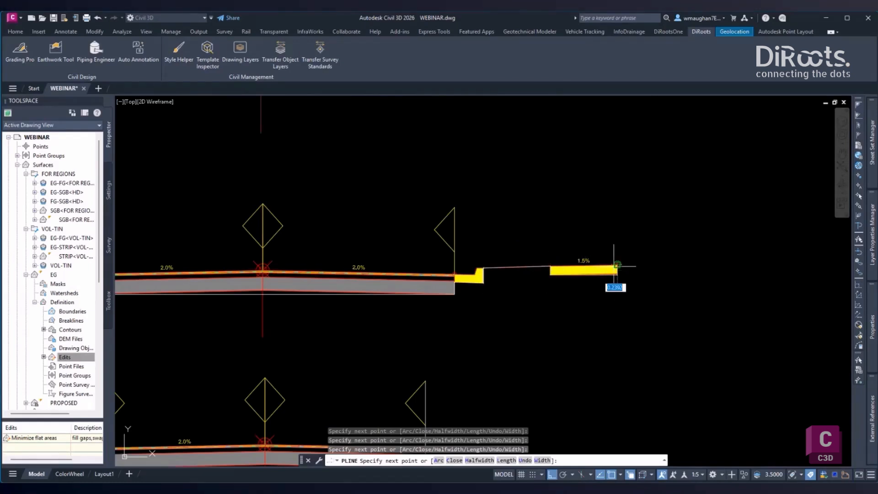
left_click(616, 266)
key("Return")
- Select the finished subgrade polyline and examine its course along the assembly
left_click(523, 266)
left_click(565, 300)
scroll(389, 311, "down", 2)
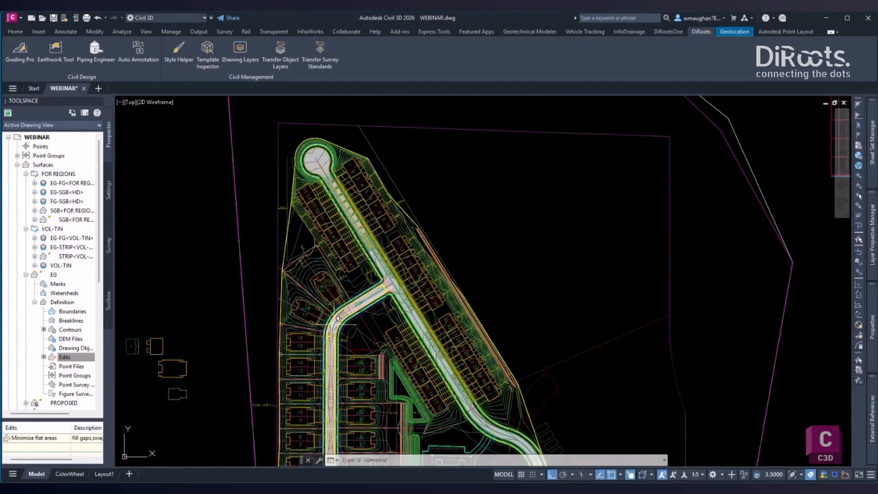
scroll(338, 318, "up", 4)
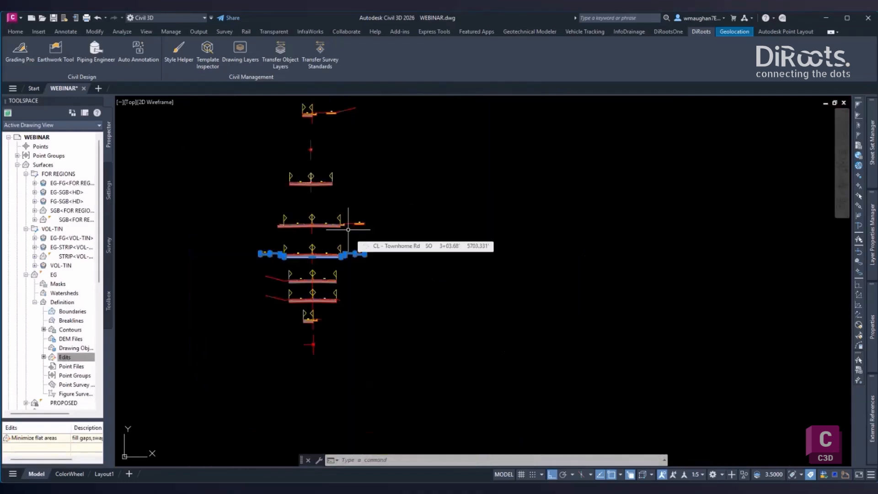
scroll(267, 268, "up", 4)
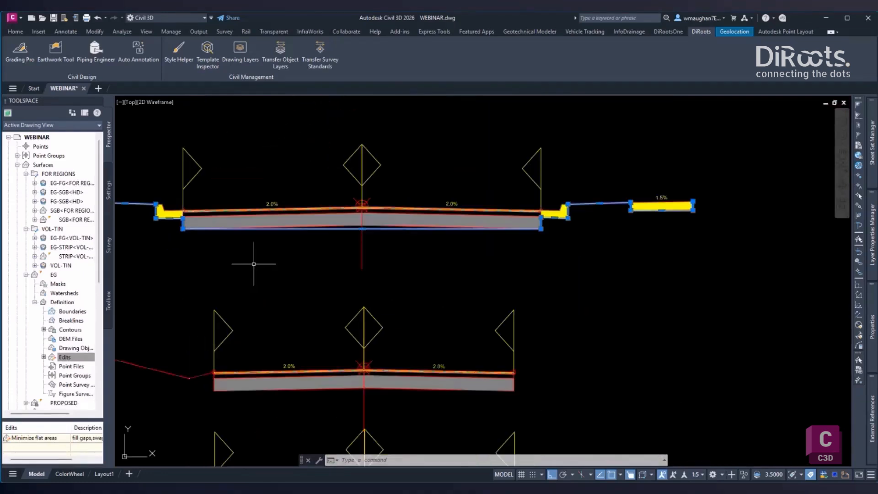
- Start a finished-grade polyline at the left sidewalk's outer top corner, running over its inner top corner to the left curb's top
type("pl")
key("Return")
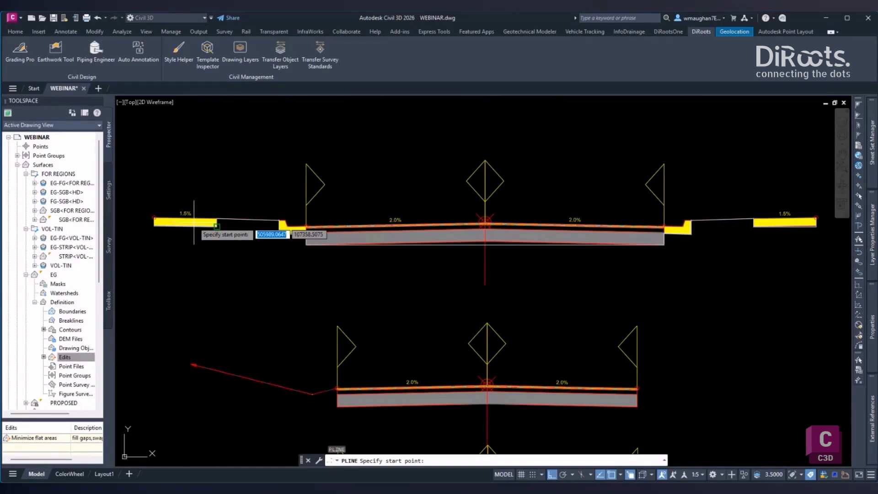
left_click(154, 218)
scroll(209, 216, "down", 2)
left_click(214, 217)
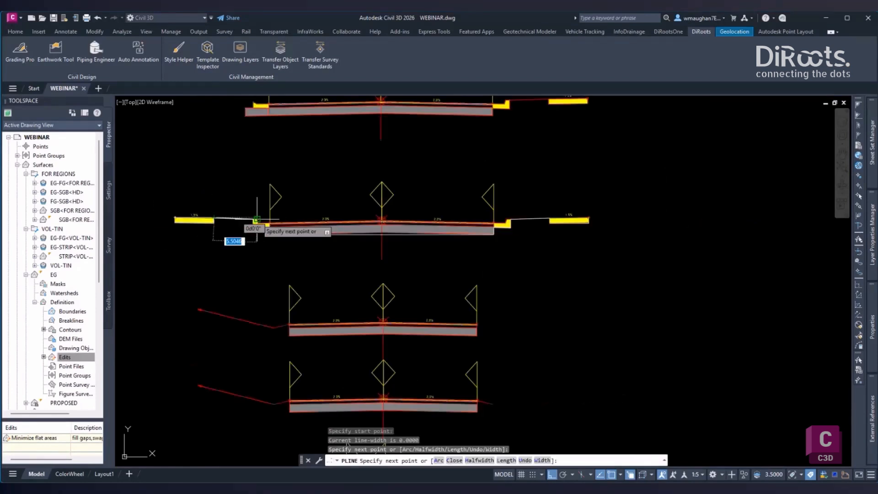
left_click(253, 220)
scroll(253, 220, "up", 5)
left_click(264, 218)
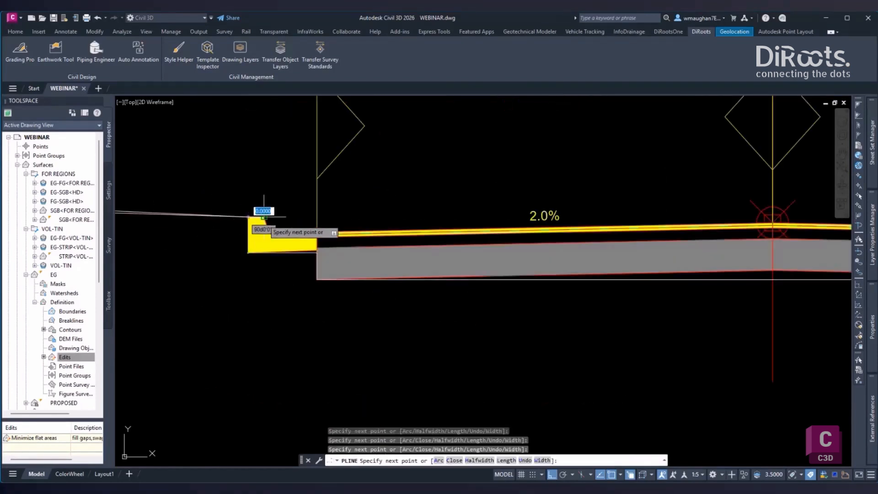
- Continue the finished-grade polyline over the left gutter, road crown, right gutter and right curb top, ending at the right sidewalk's outer top corner
left_click(270, 230)
middle_click_drag(452, 218, 176, 244)
left_click(495, 248)
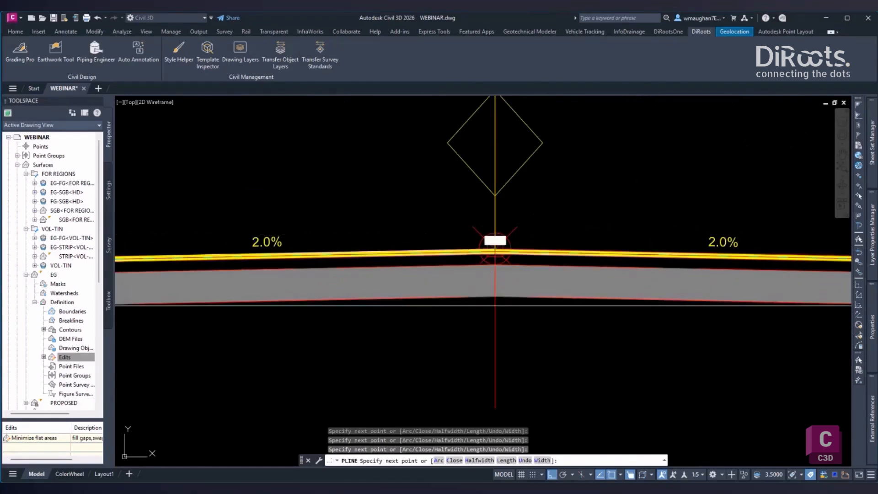
middle_click_drag(796, 249, 325, 263)
scroll(457, 265, "down", 1)
scroll(442, 269, "up", 1)
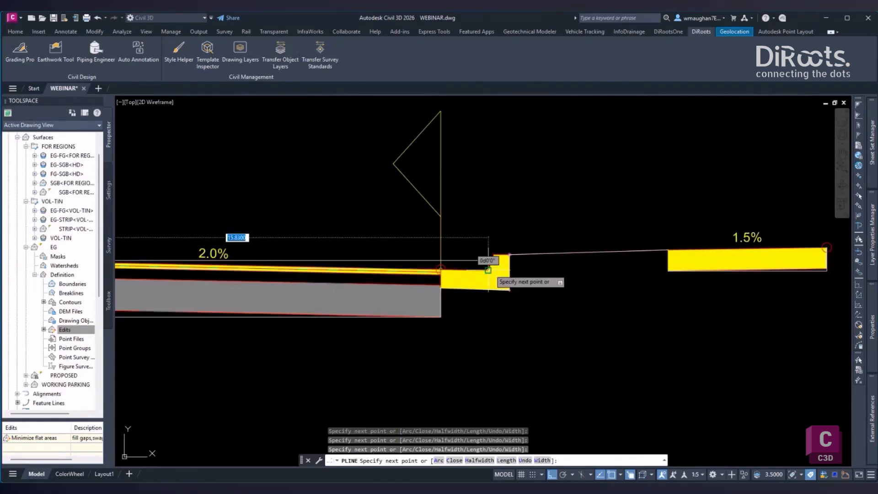
left_click(488, 270)
left_click(494, 255)
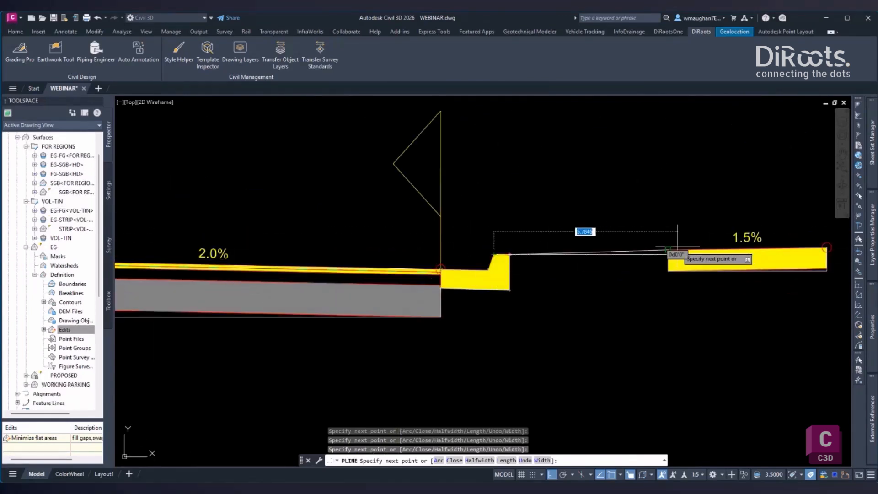
left_click(827, 247)
key("Return")
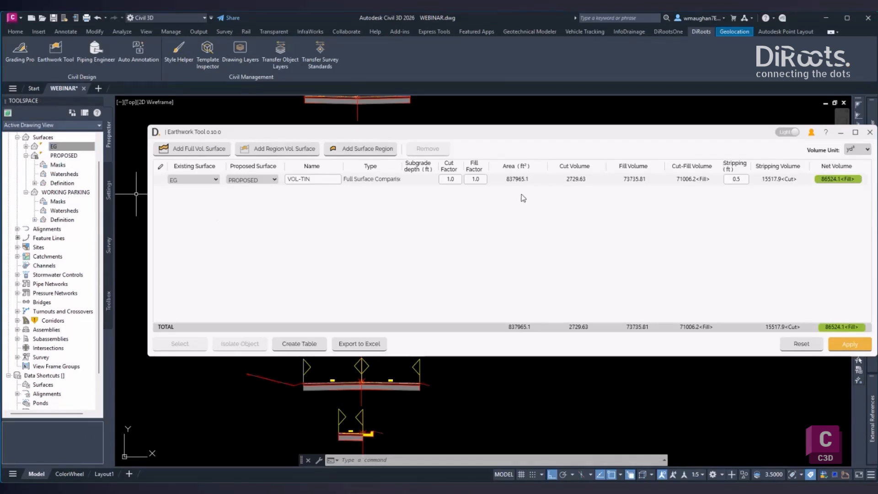
- Set the VOL-TIN stripping to 0 ft and add a region volume surface comparing EG with PROPOSED
double_click(738, 178)
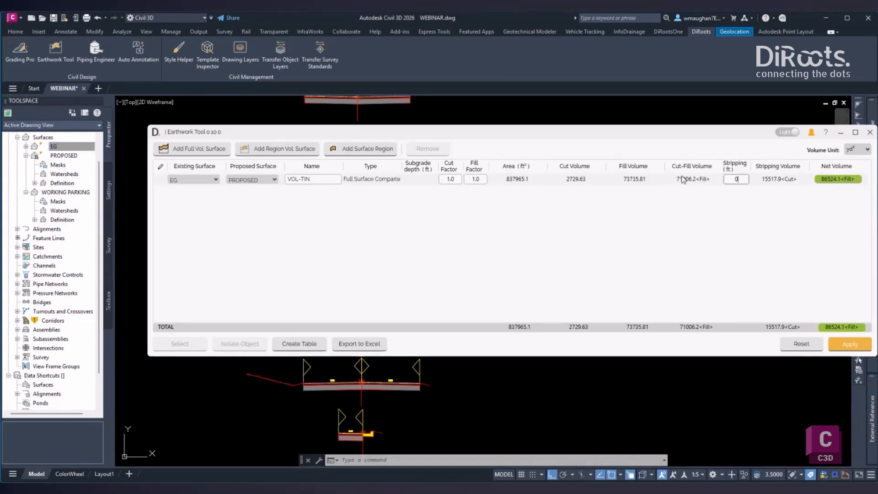
key("Tab")
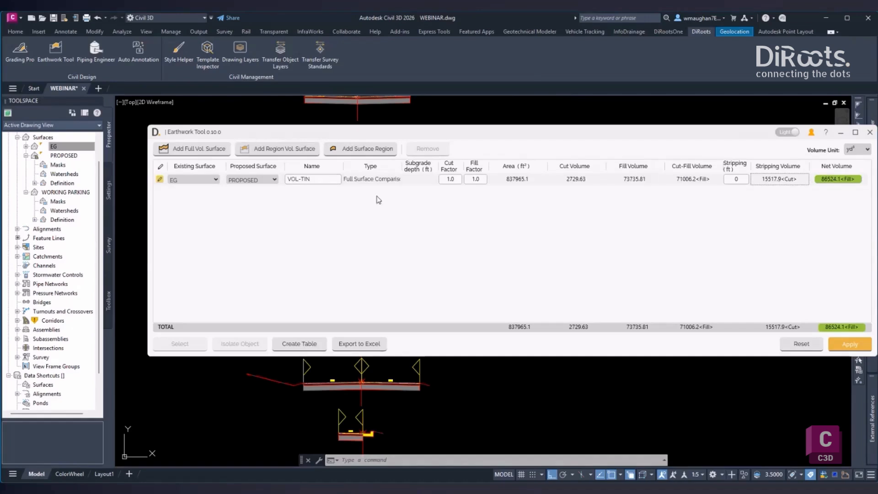
left_click(281, 150)
left_click(215, 192)
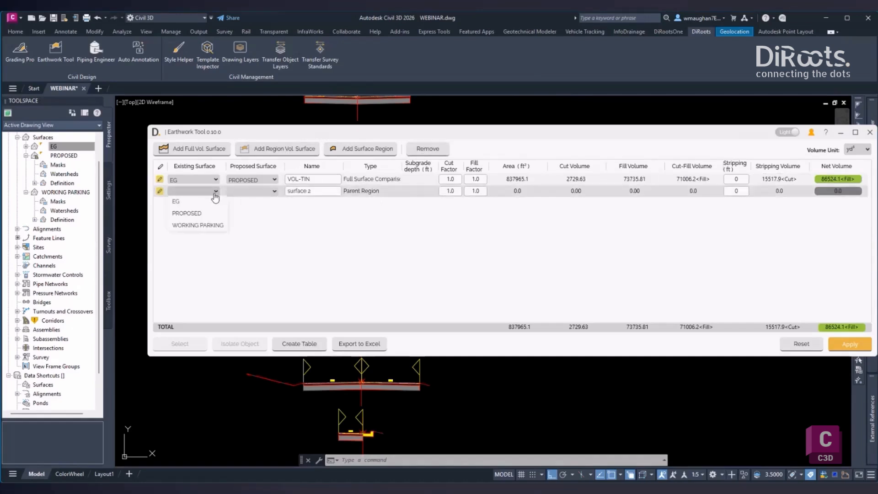
left_click(178, 202)
left_click(257, 191)
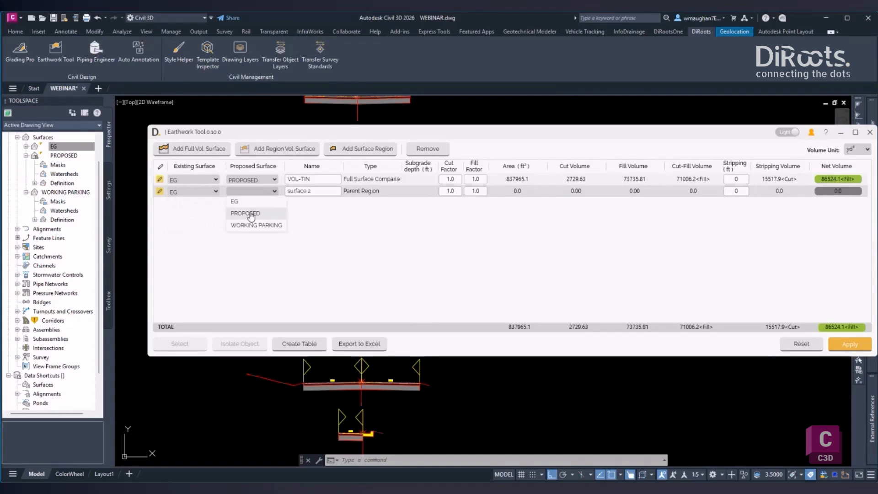
left_click(251, 214)
- Name the new parent region NEW and set its stripping to 0.5 ft
key("Tab")
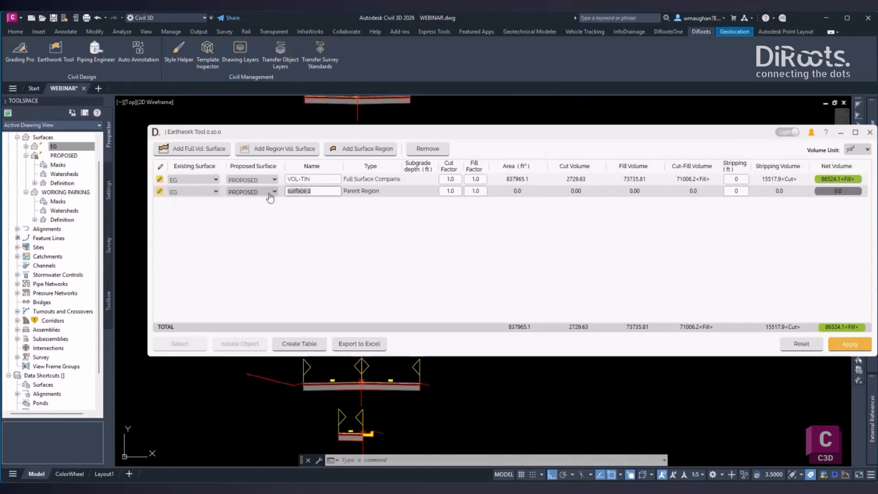
type("NEW")
left_click_drag(740, 192, 706, 194)
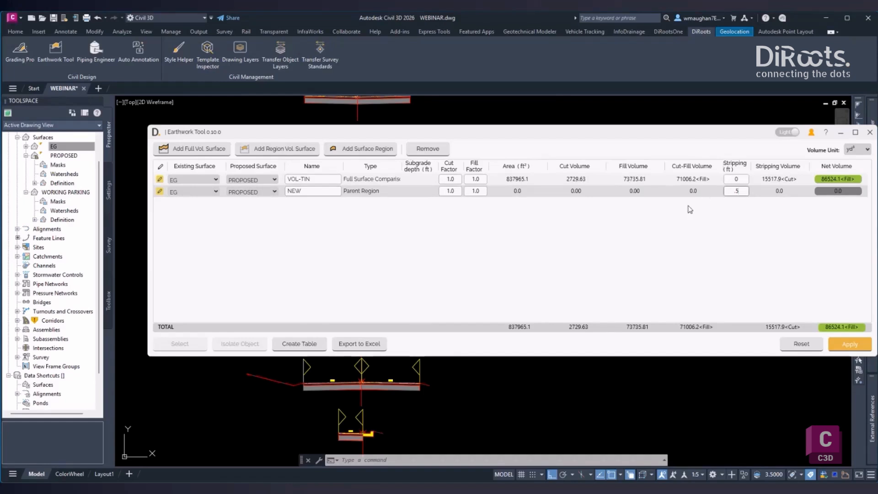
- Add a surface region under the new parent region, using the closed road boundary near the junction as its outline
left_click(357, 148)
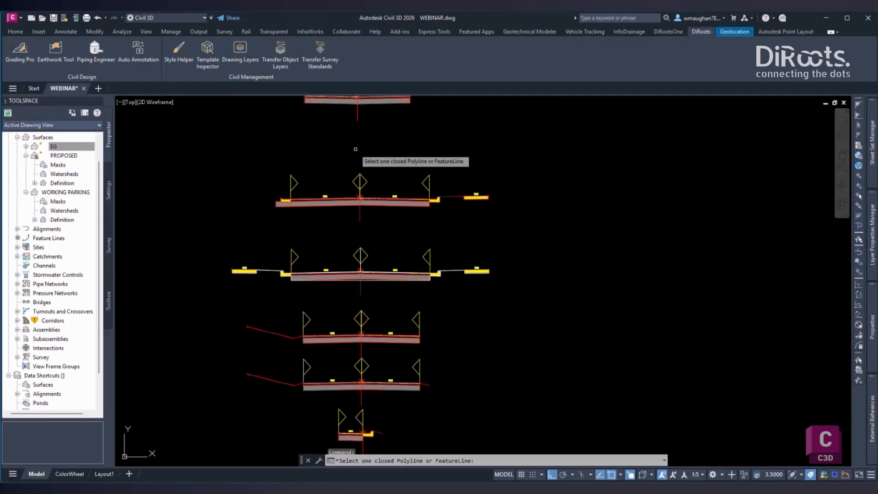
scroll(290, 210, "down", 6)
middle_click_drag(221, 260, 443, 270)
scroll(268, 326, "down", 8)
middle_click_drag(235, 331, 462, 288)
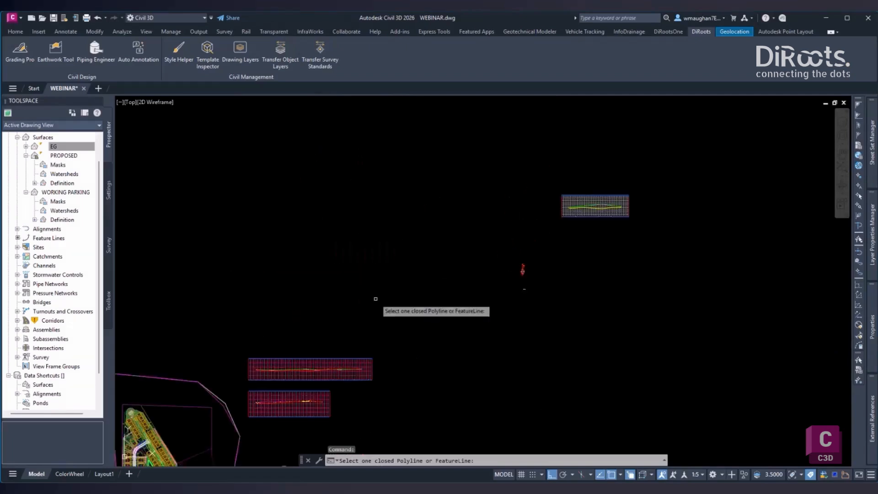
middle_click_drag(201, 364, 402, 338)
scroll(343, 368, "up", 8)
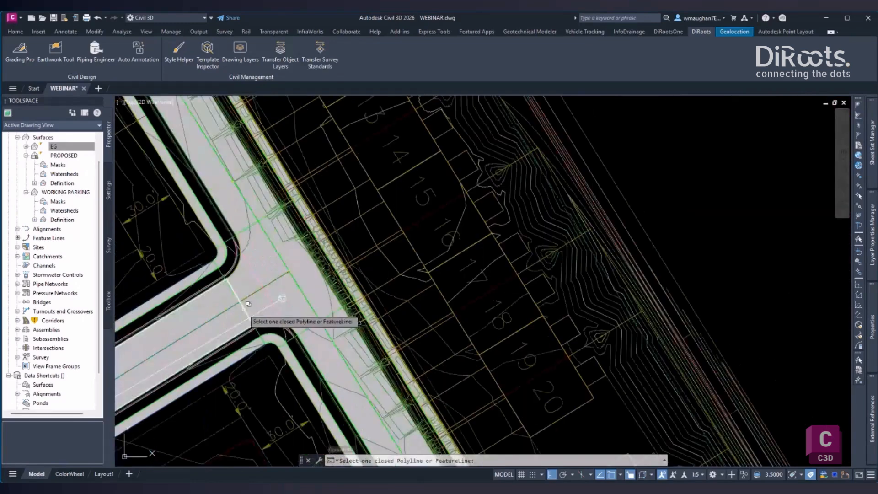
left_click(245, 307)
key("Return")
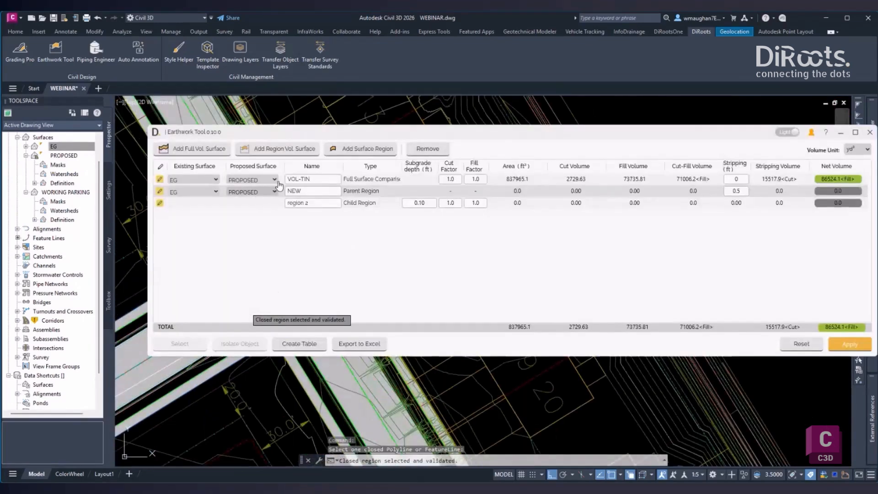
- Name the child region HD and its parent region MINUS TS, and apply the pending volume surfaces
left_click(254, 207)
type("H")
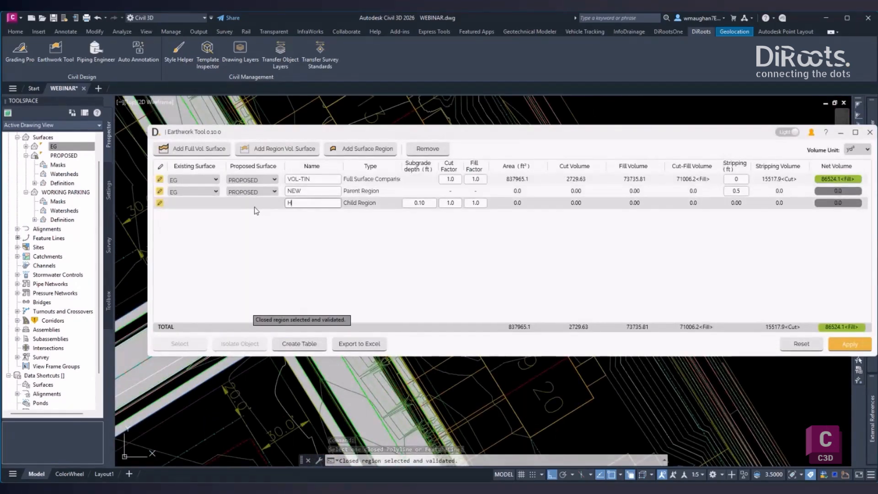
type("D")
left_click(268, 195)
type("M")
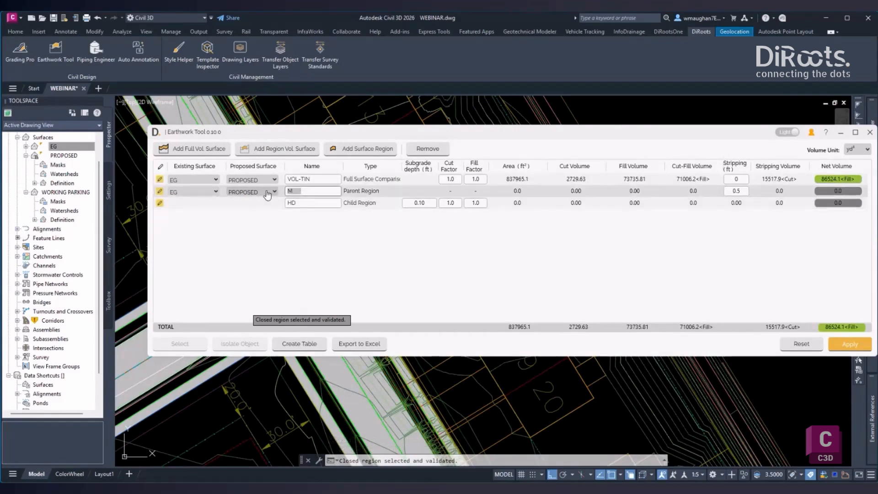
type("INUS T")
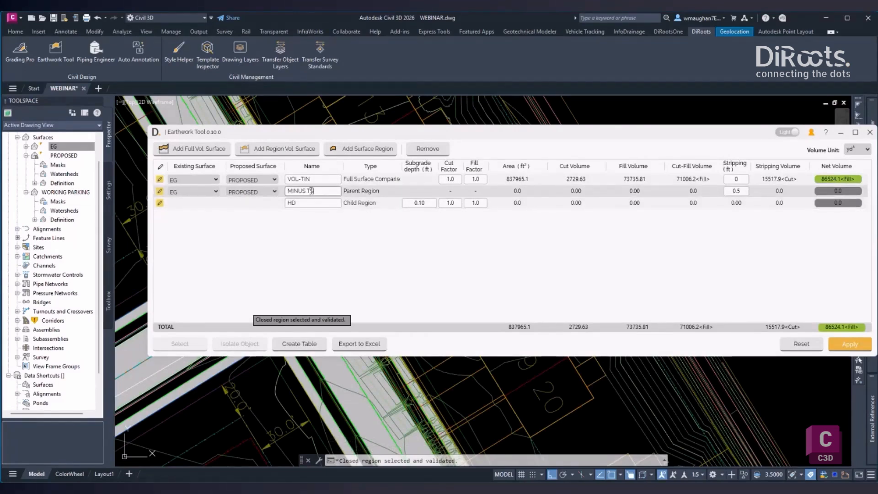
type("S")
left_click(848, 346)
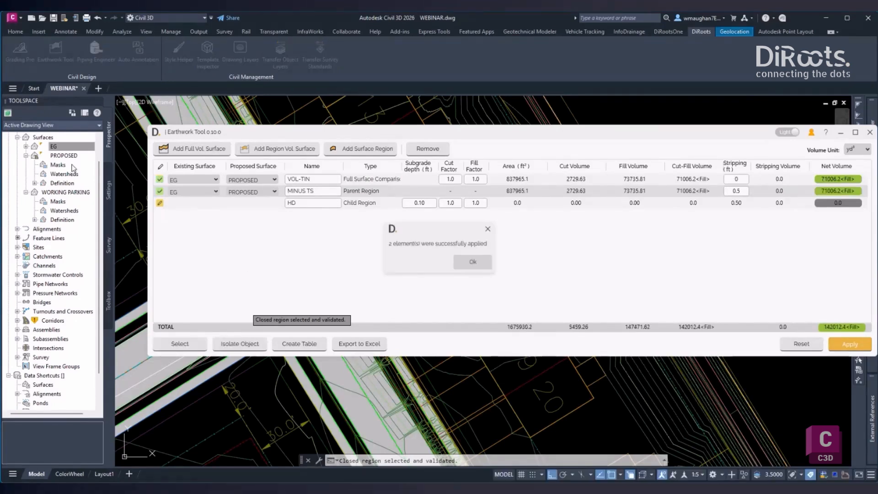
left_click(474, 263)
- Examine the VOL-TIN and MINUS TS entries in the surface tree, and close the Earthwork Tool
left_click(35, 165)
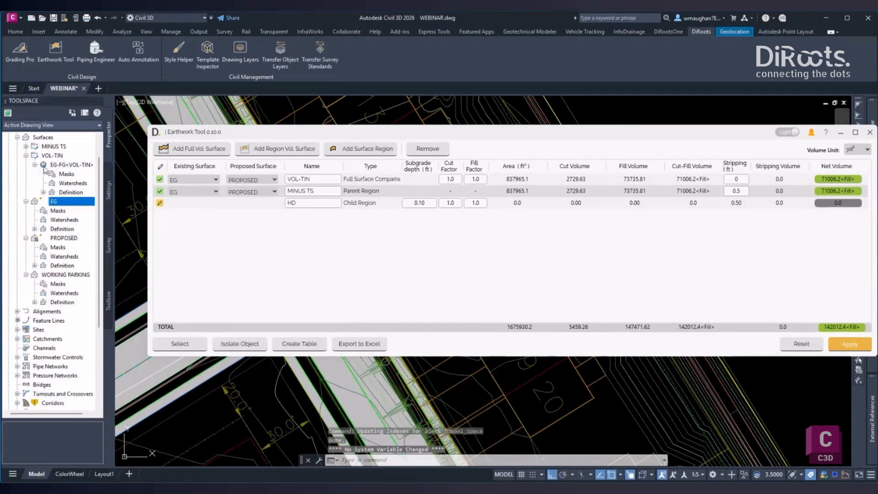
left_click(59, 165)
left_click(43, 192)
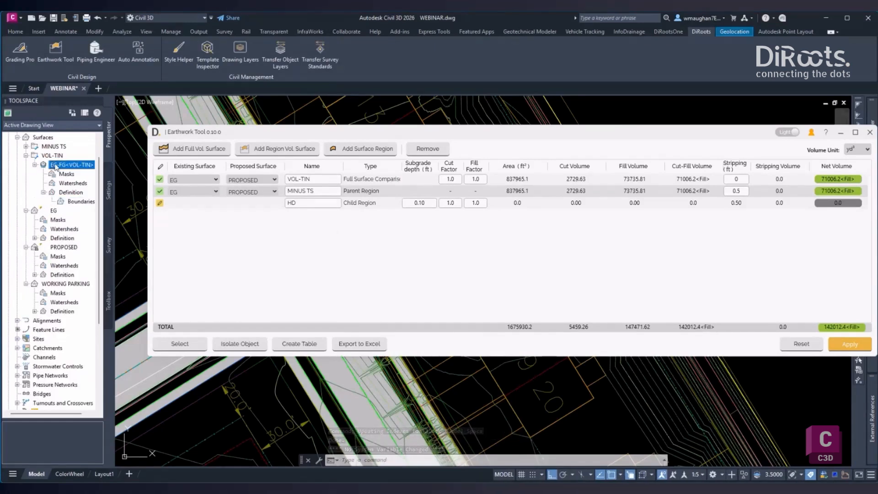
left_click(26, 146)
left_click(26, 147)
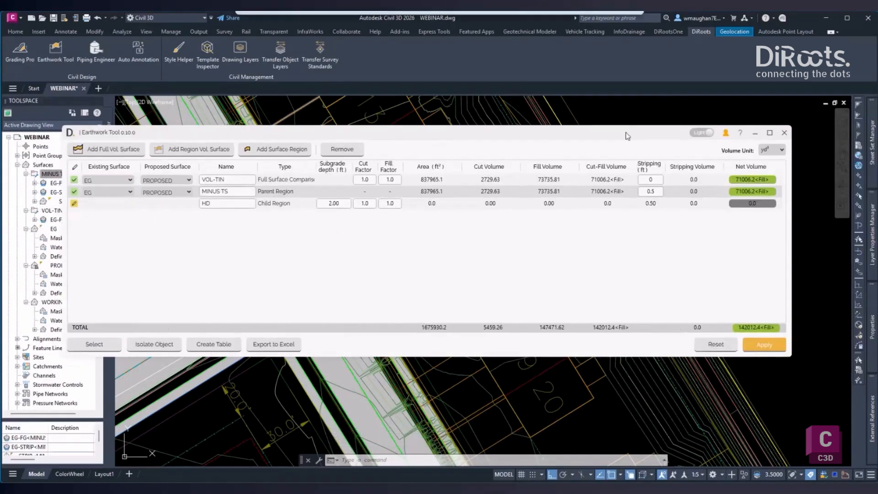
left_click_drag(627, 136, 621, 135)
left_click(779, 132)
- Draw a straight polyline across the side road just before the junction, with snap and polar tracking switched on
scroll(335, 259, "down", 2)
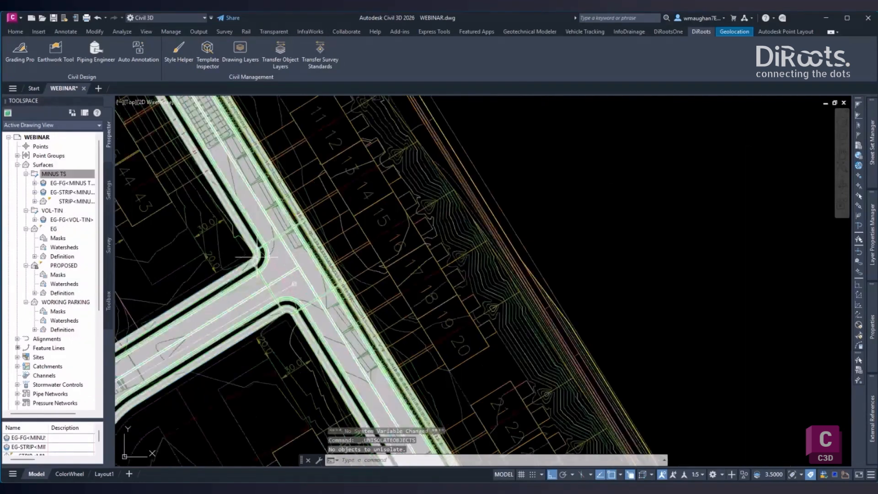
type("pl")
key("Return")
scroll(180, 273, "up", 2)
left_click(180, 274)
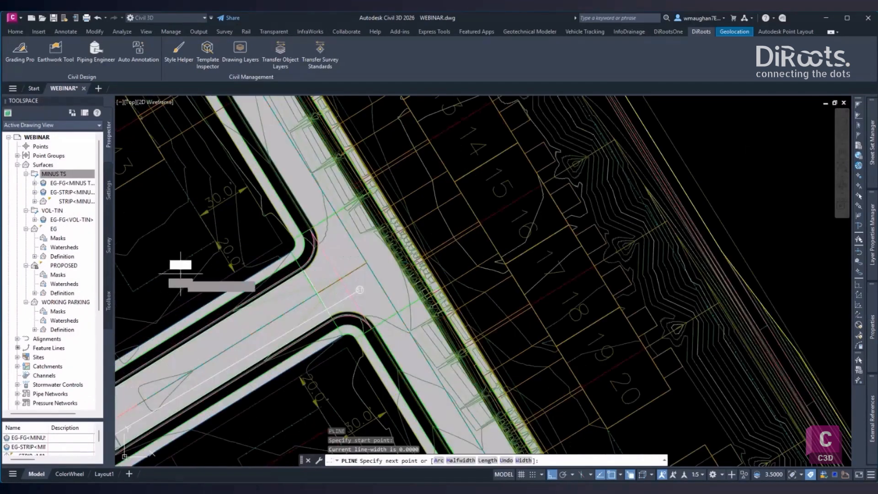
key("F9")
key("F10")
left_click(270, 424)
key("Return")
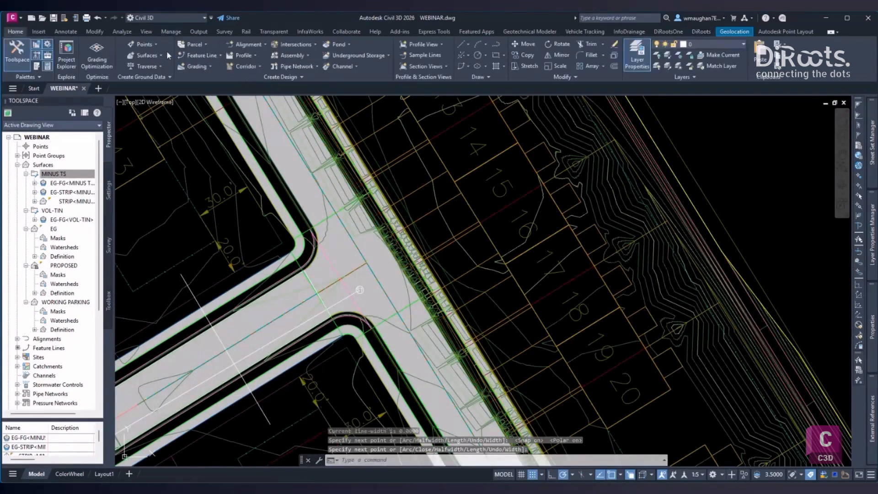
- Start a layout-based centerline alignment named RD TEST, with no site and the default styles
left_click(255, 44)
left_click(268, 60)
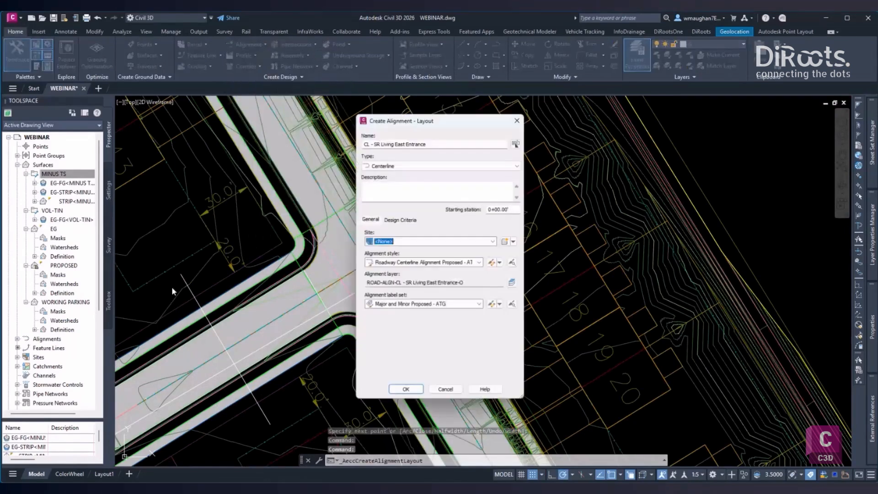
key("ctrl+a")
type("RD TEST")
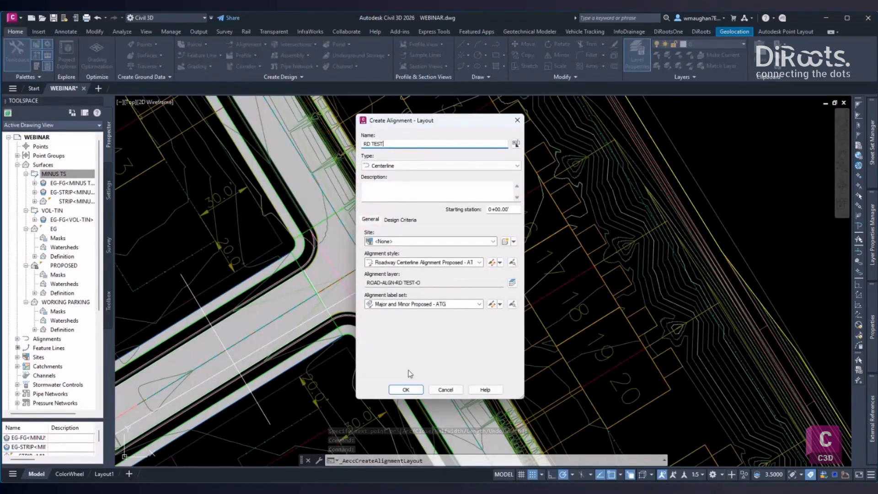
key("Return")
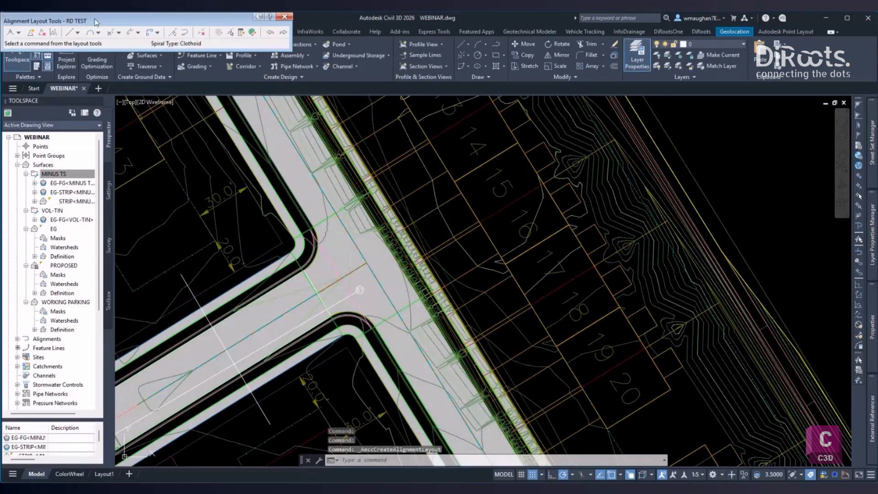
- Lay out RD TEST as a single tangent without curves between the polyline's endpoints across the side road, and end the layout tools
left_click_drag(37, 20, 87, 28)
left_click(68, 39)
left_click(105, 48)
left_click(181, 274)
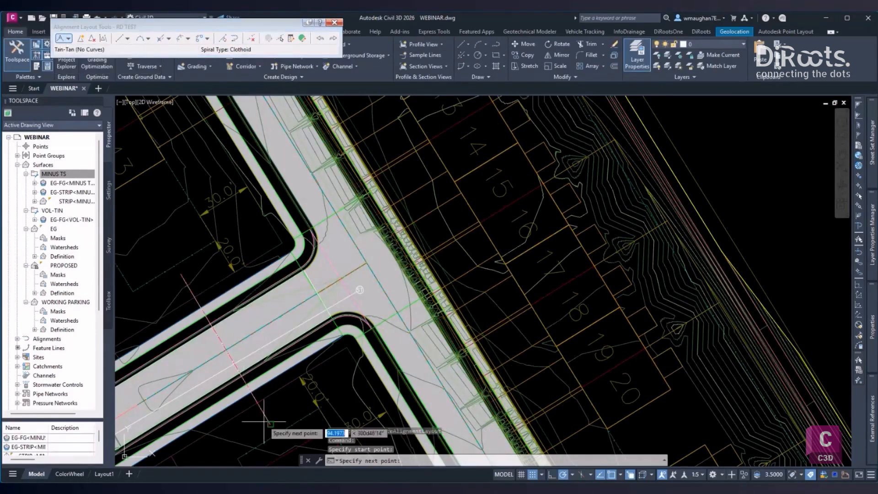
left_click(271, 423)
key("Return")
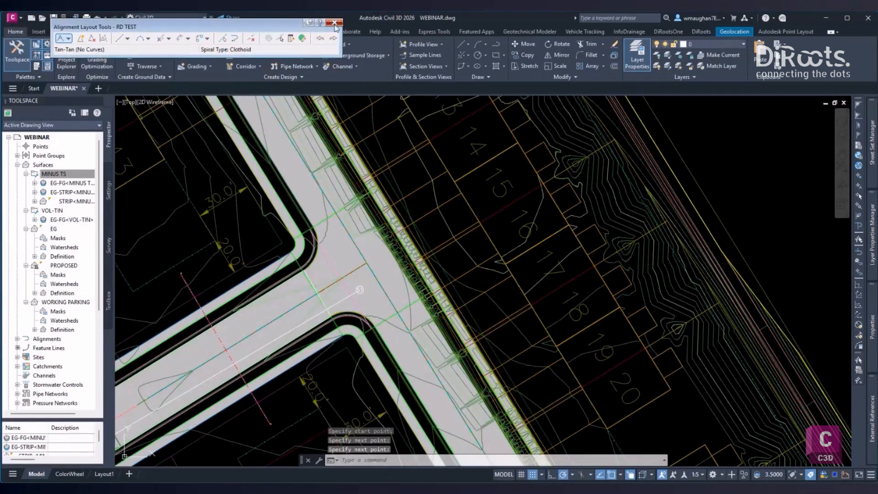
key("Escape")
key("Escape")
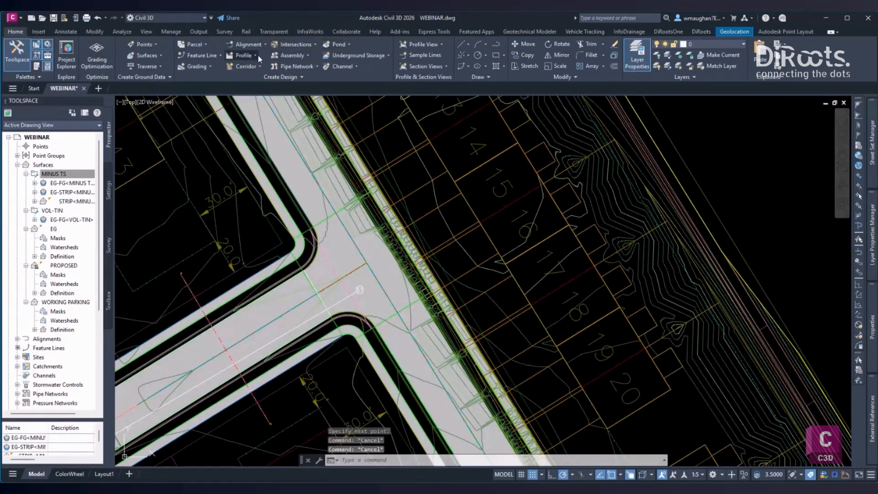
- Sample surface profiles along the RD TEST alignment from EG, PROPOSED and STRIP<MINUS TS>
left_click(257, 56)
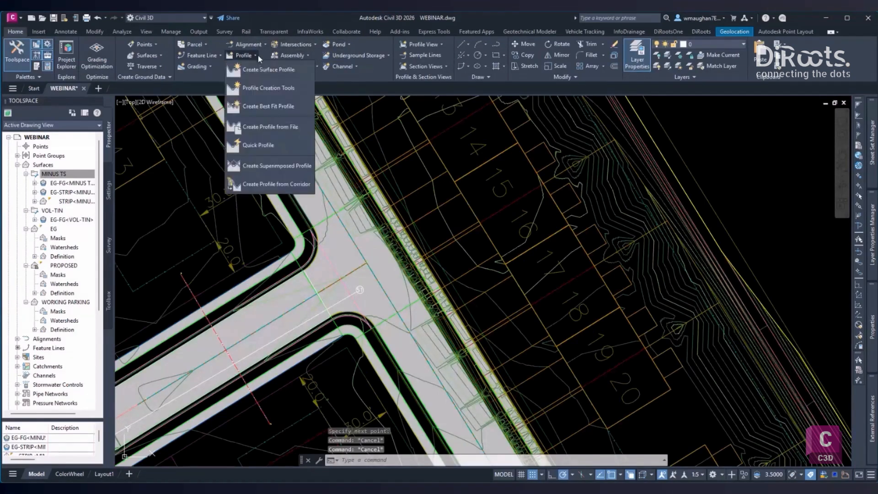
left_click(258, 68)
left_click(344, 175)
left_click(325, 234)
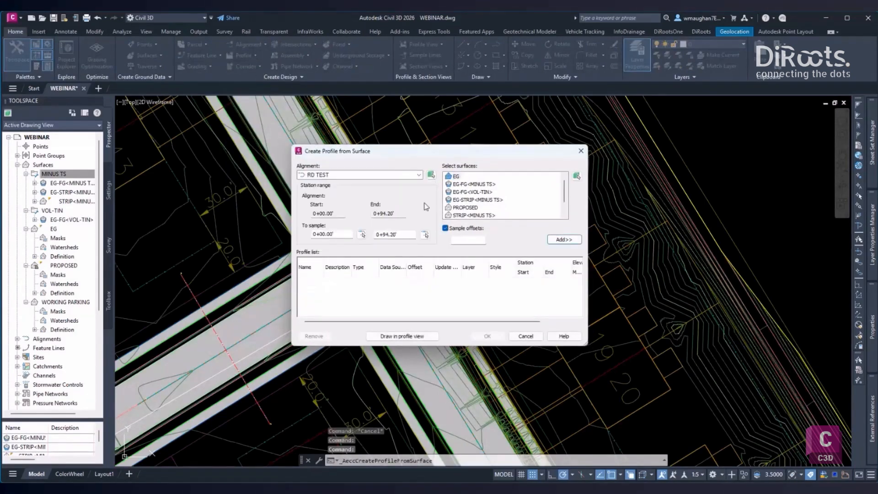
left_click(562, 239)
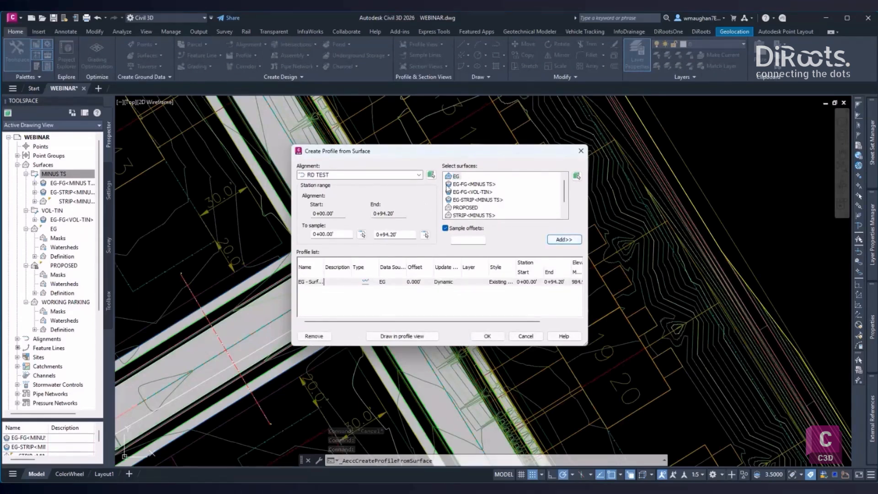
left_click(465, 207)
left_click(563, 239)
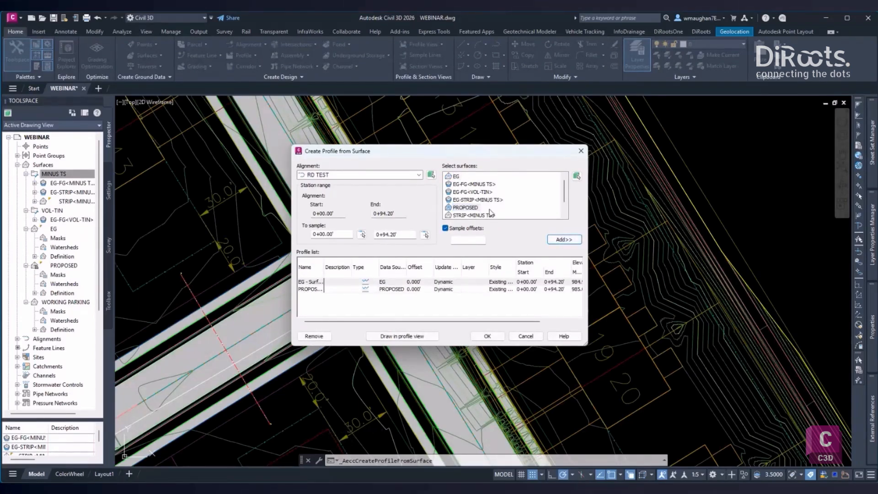
left_click(471, 214)
left_click(564, 239)
- Assign the Profile Top - ATG style to the PROPOSED profile and Profile Datum - ATG to the STRIP<MINUS TS> profile
left_click(498, 289)
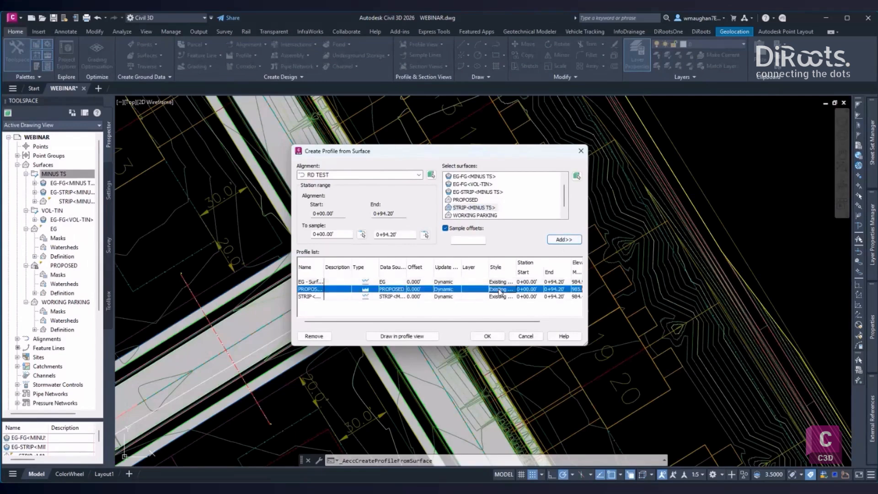
left_click(439, 145)
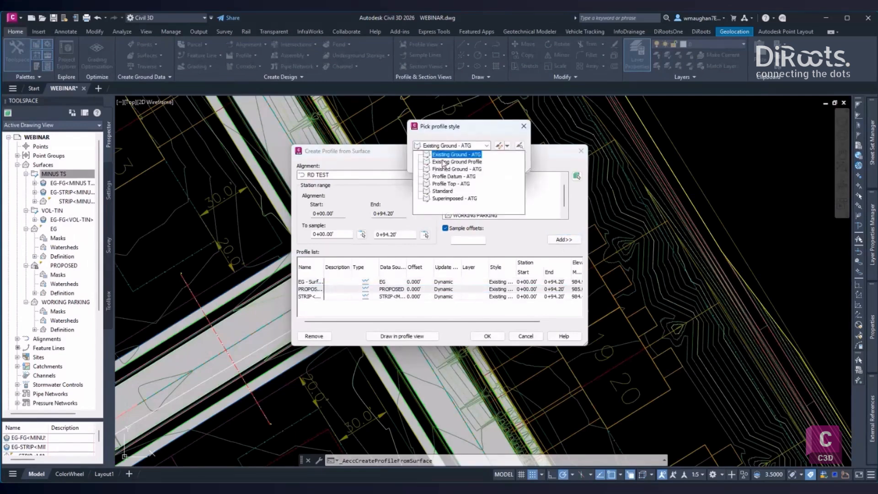
left_click(451, 184)
left_click(429, 162)
left_click(498, 296)
left_click(439, 145)
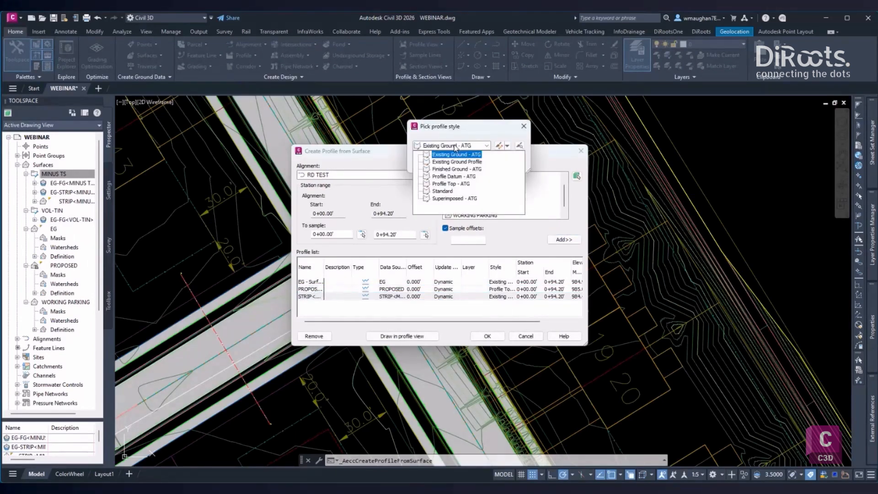
left_click(450, 176)
left_click(430, 163)
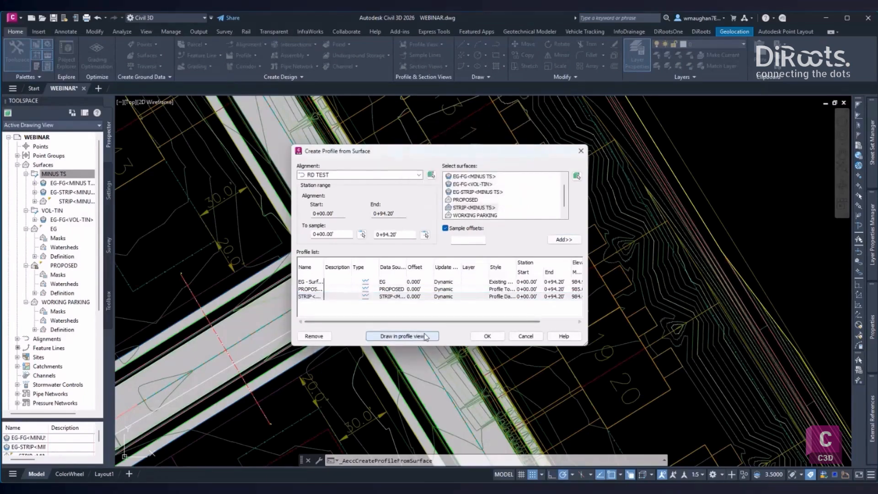
- Create a profile view for RD TEST in the 20H - 5V Transportation - ATG style and place it in the drawing
left_click(425, 337)
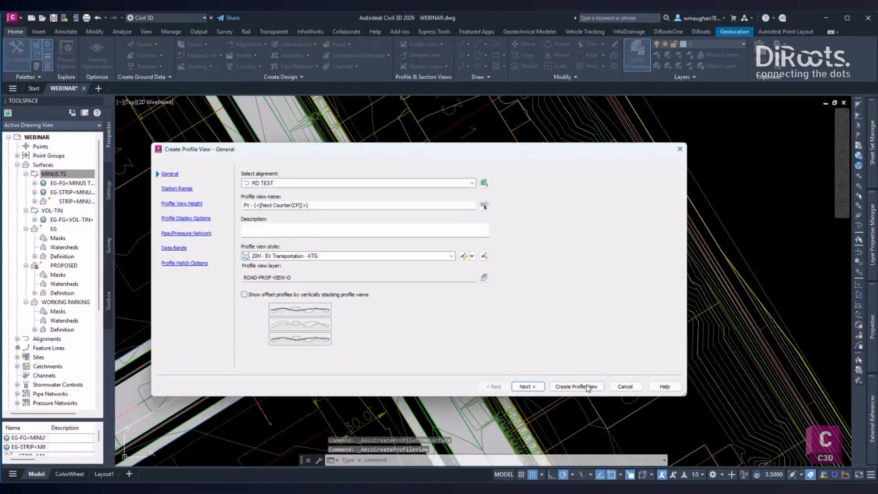
left_click(588, 386)
left_click(499, 193)
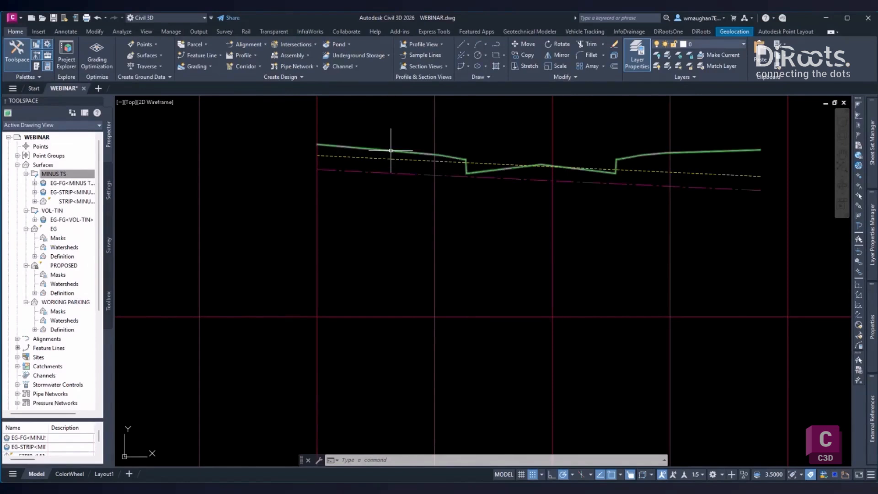
- Examine the proposed, existing and stripped ground profiles in the RD TEST profile view
mouse_move(391, 150)
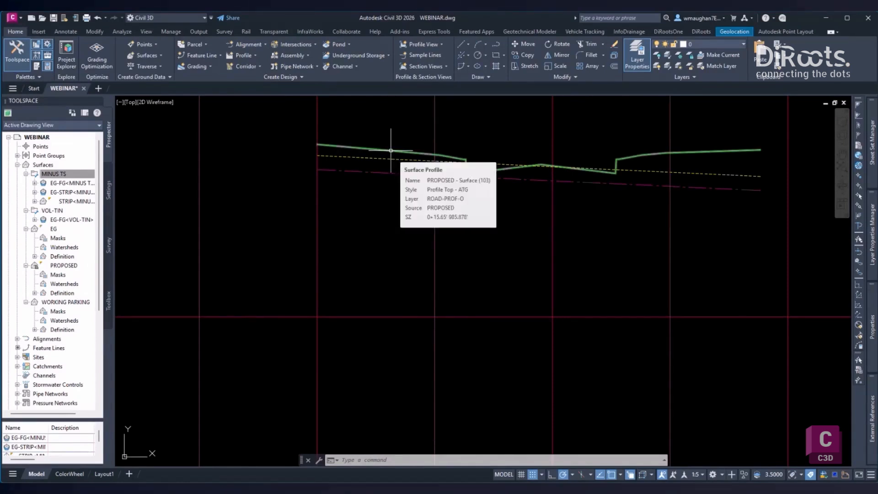
scroll(530, 193, "up", 2)
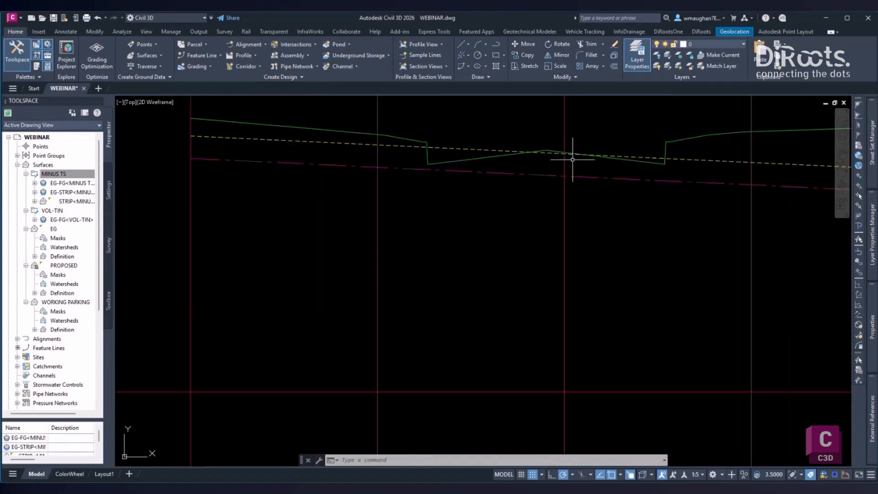
scroll(343, 228, "down", 4)
middle_click_drag(343, 230, 337, 251)
key("Escape")
key("Escape")
key("Escape")
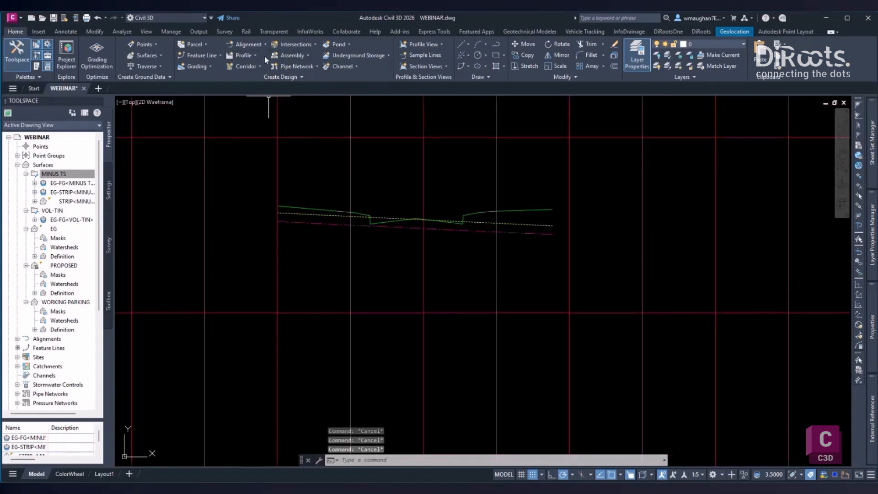
- Add surface profiles along RD TEST for the volume surfaces EG-FG<MINUS TS>, EG-FG<VOL-TIN> and EG-STRIP<MINUS TS>
left_click(254, 55)
left_click(261, 69)
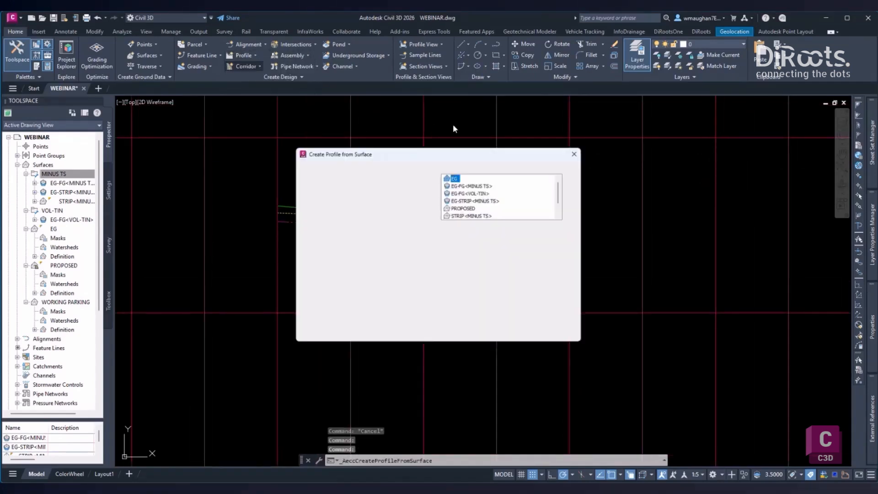
left_click(418, 174)
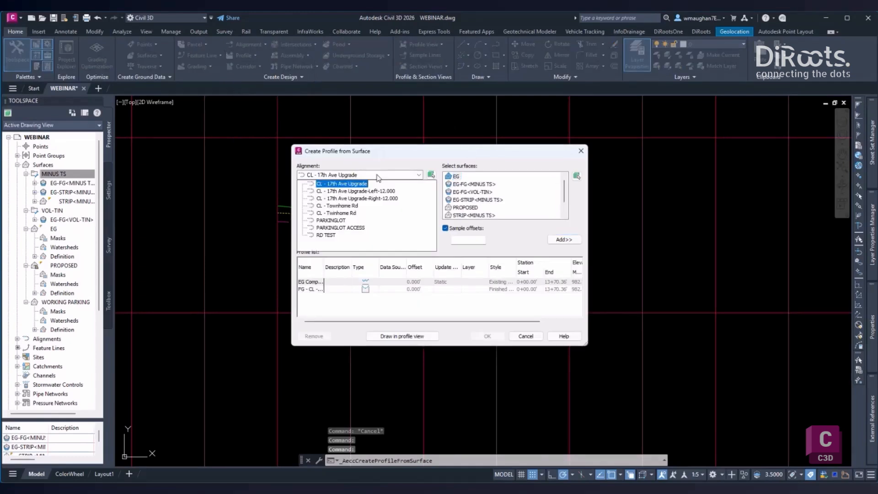
left_click(337, 236)
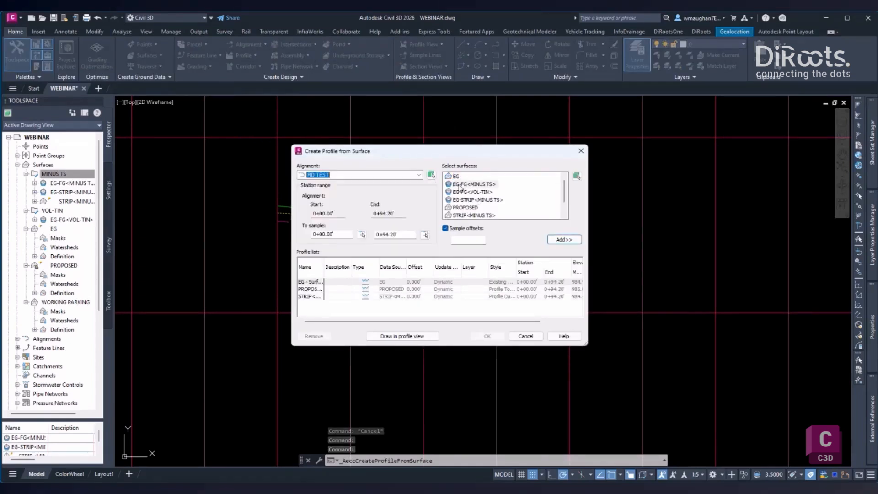
left_click(471, 192)
left_click(564, 239)
left_click(564, 239)
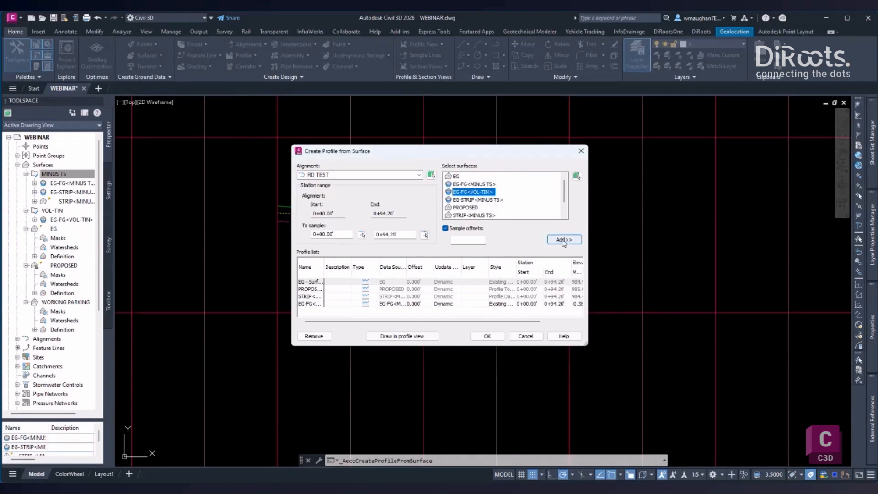
left_click(478, 200)
left_click(566, 240)
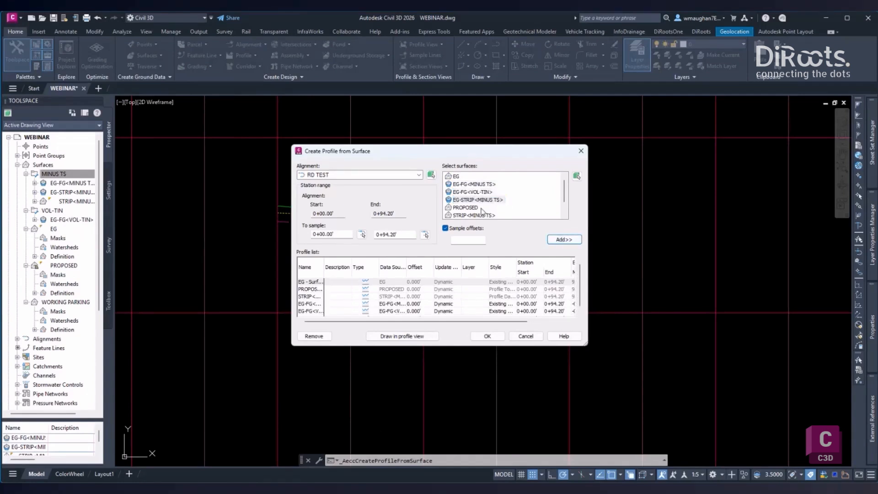
scroll(483, 211, "down", 1)
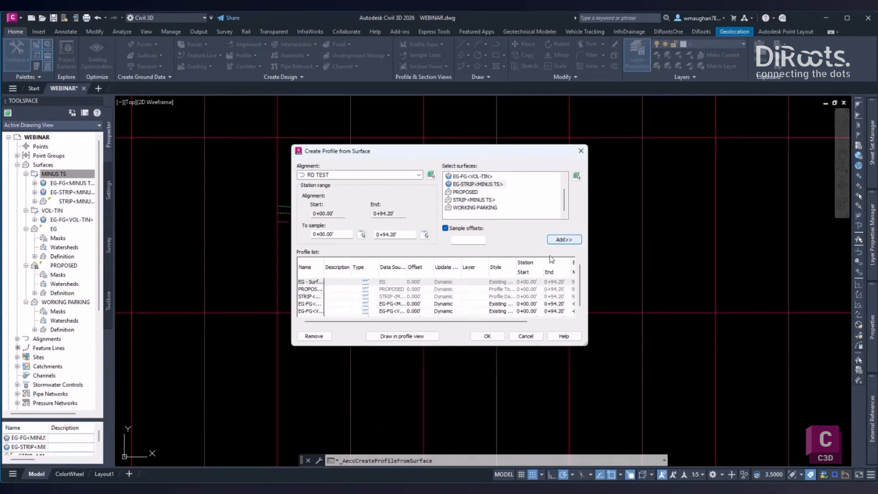
left_click(488, 336)
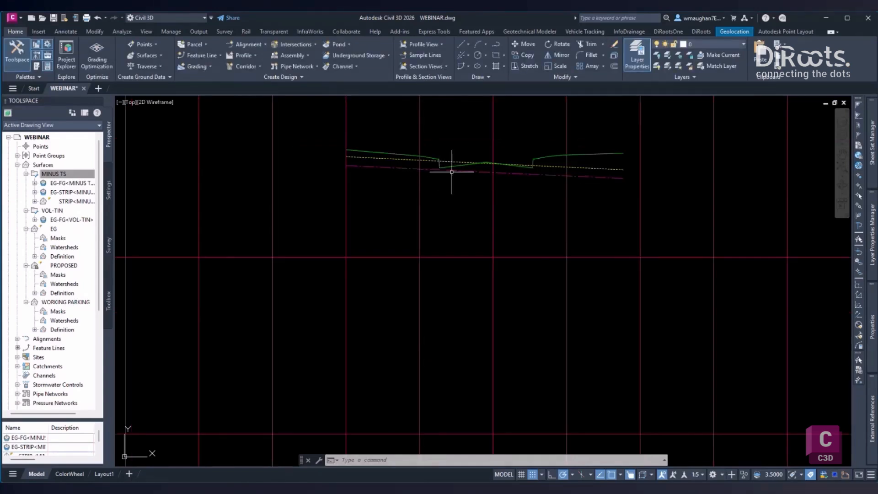
- Compare the stripped-surface profile with the proposed profile, looking closely at the drop along the road edge
scroll(451, 172, "up", 2)
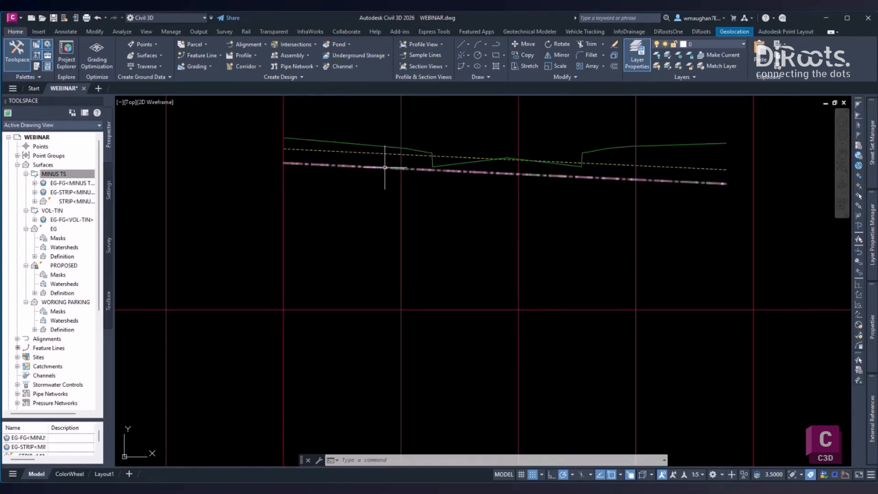
mouse_move(385, 168)
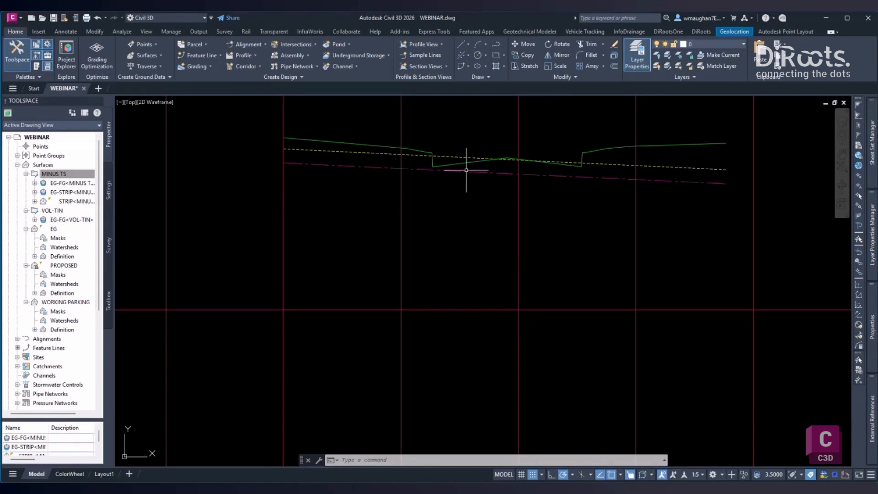
scroll(450, 172, "up", 4)
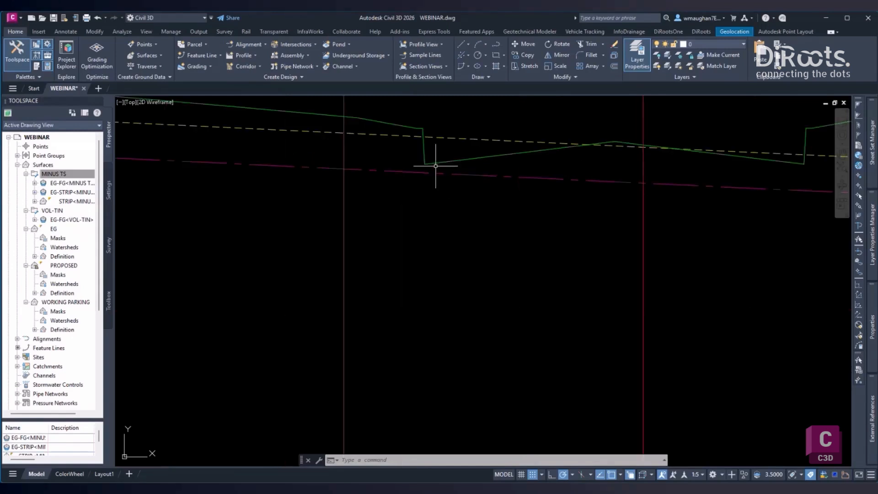
scroll(435, 166, "down", 2)
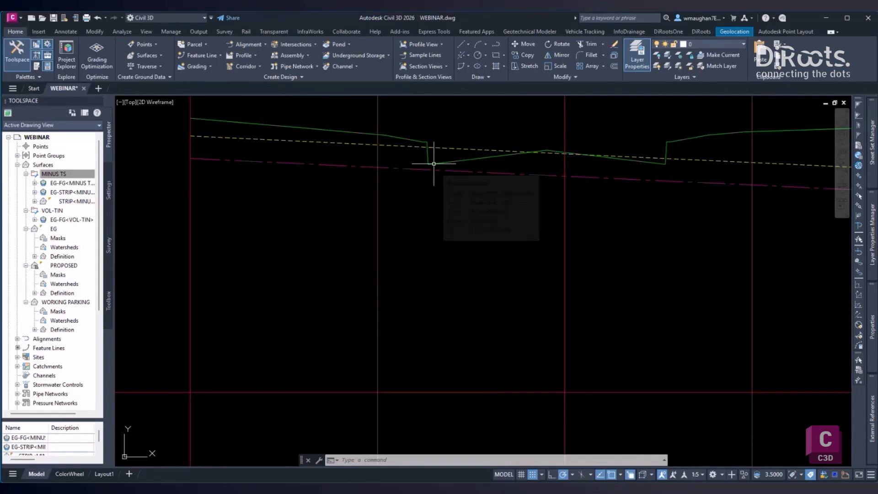
scroll(434, 163, "up", 2)
scroll(434, 163, "down", 2)
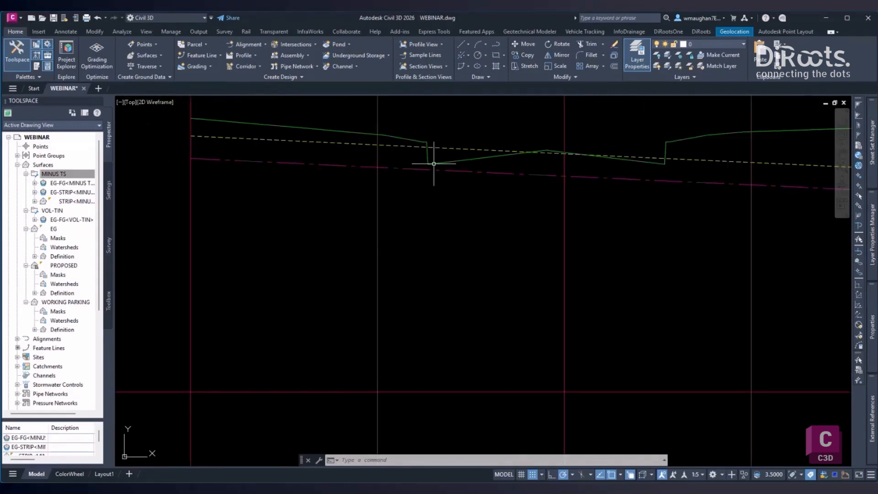